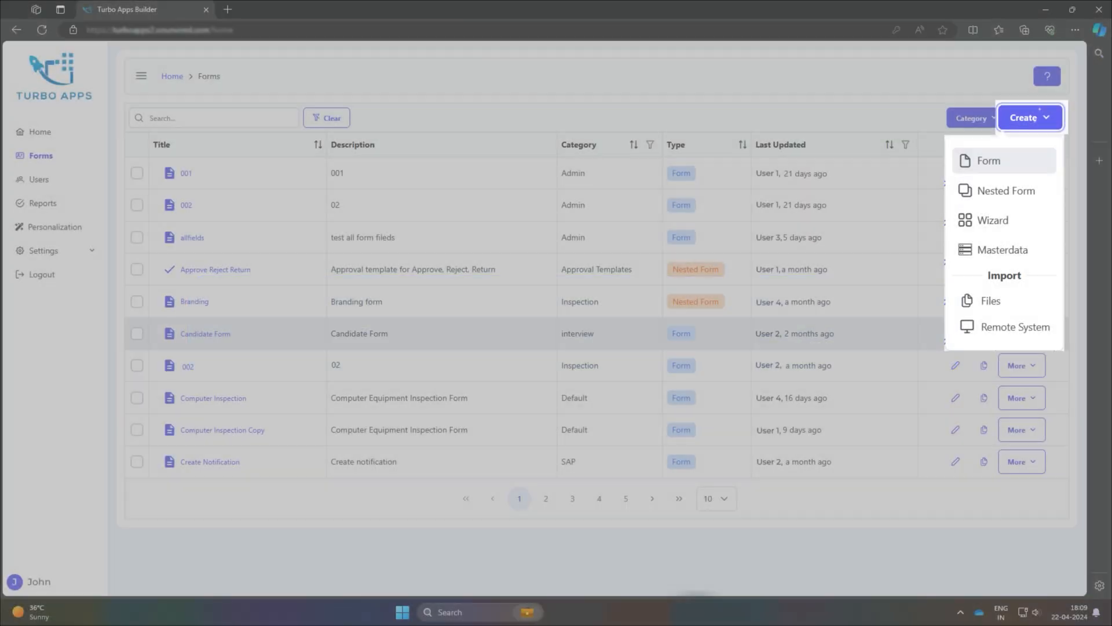
# Create a new form and place a Columns layout component on it
pyautogui.click(966, 161)
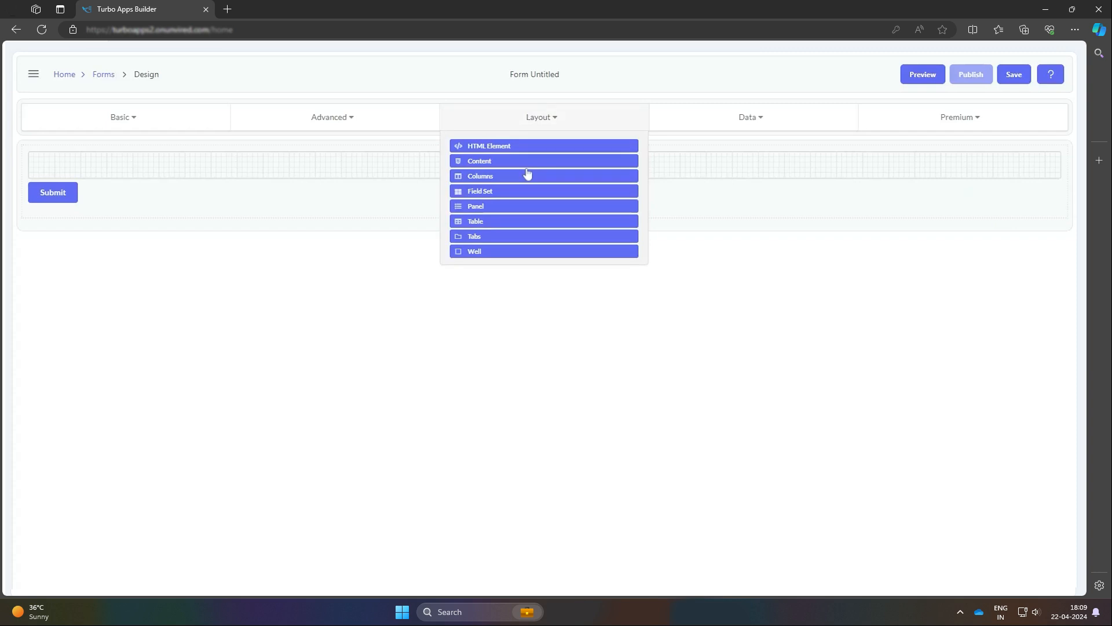
pyautogui.moveTo(527, 173); pyautogui.dragTo(444, 181)
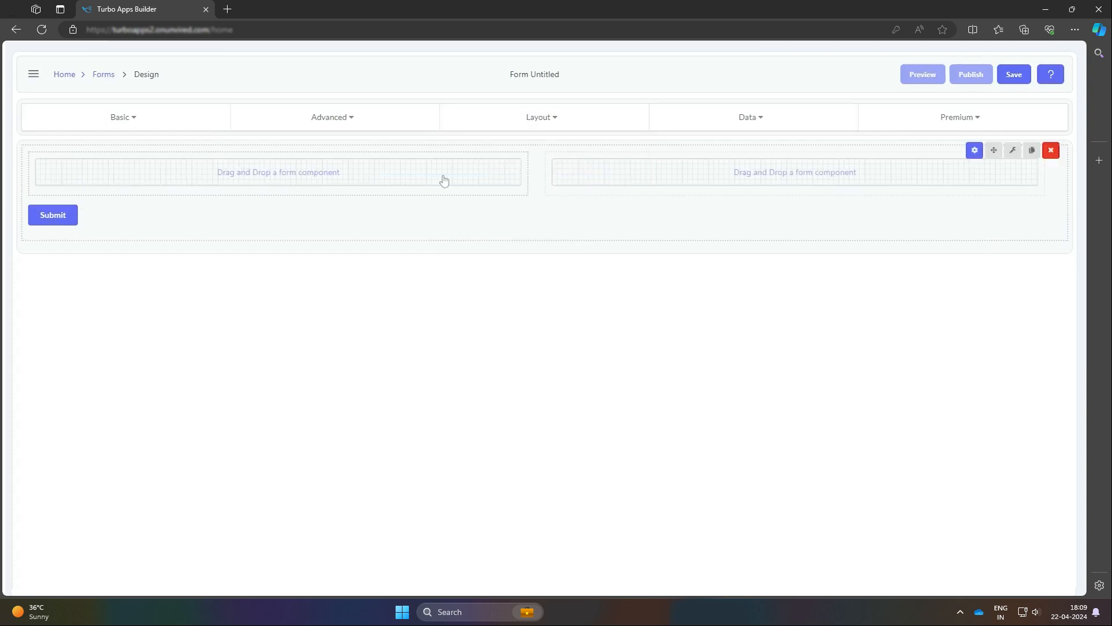
# Inspect the column widths in the Columns component's settings and close the settings without saving
pyautogui.click(973, 152)
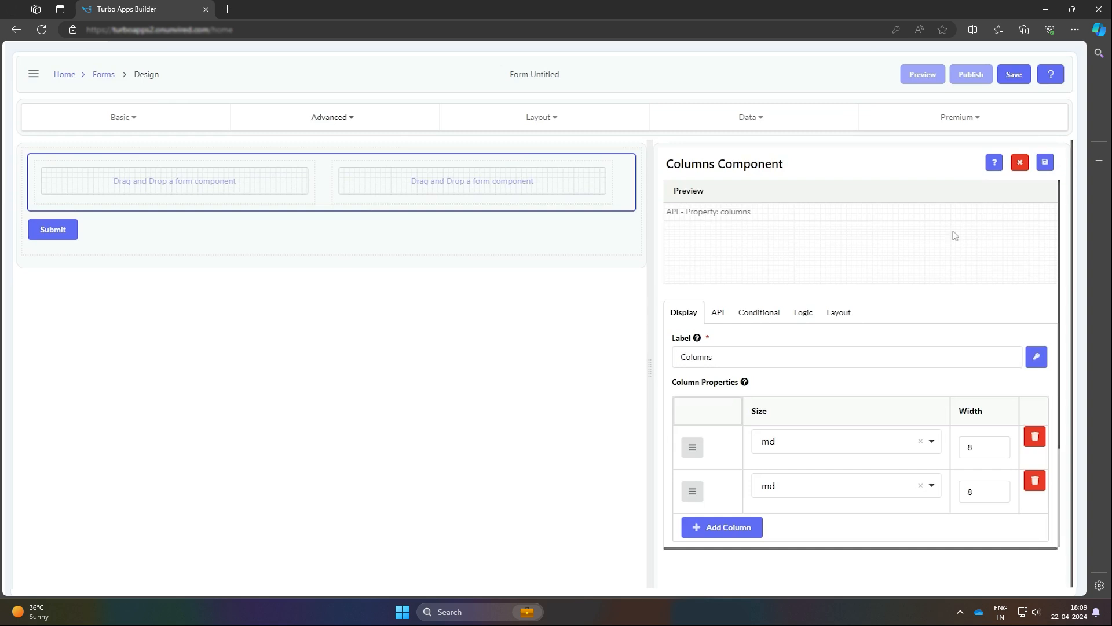
pyautogui.doubleClick(971, 447)
pyautogui.doubleClick(962, 492)
pyautogui.click(1025, 165)
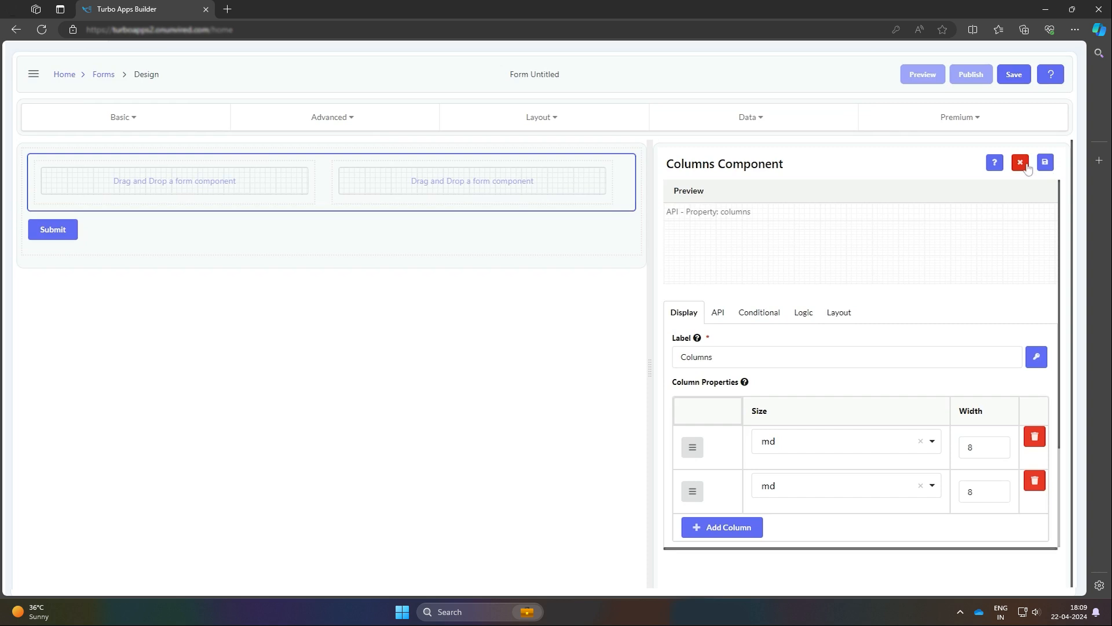
pyautogui.click(1026, 165)
# Add a Date / Time field to the form's first column and enable Use Locale Settings for it
pyautogui.click(332, 117)
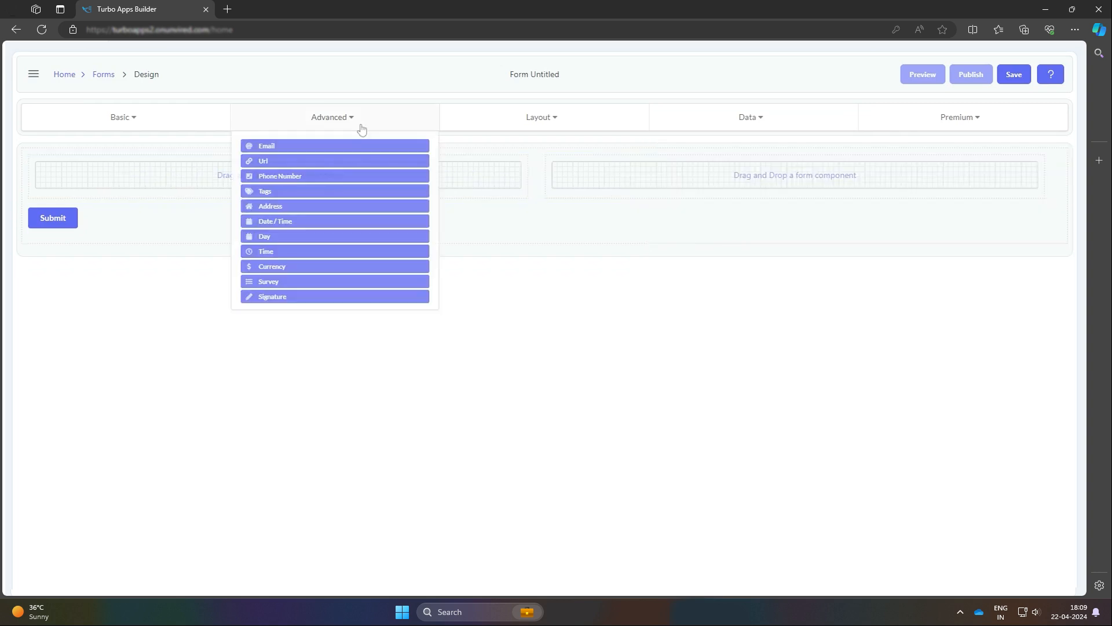
pyautogui.moveTo(301, 222); pyautogui.dragTo(210, 169)
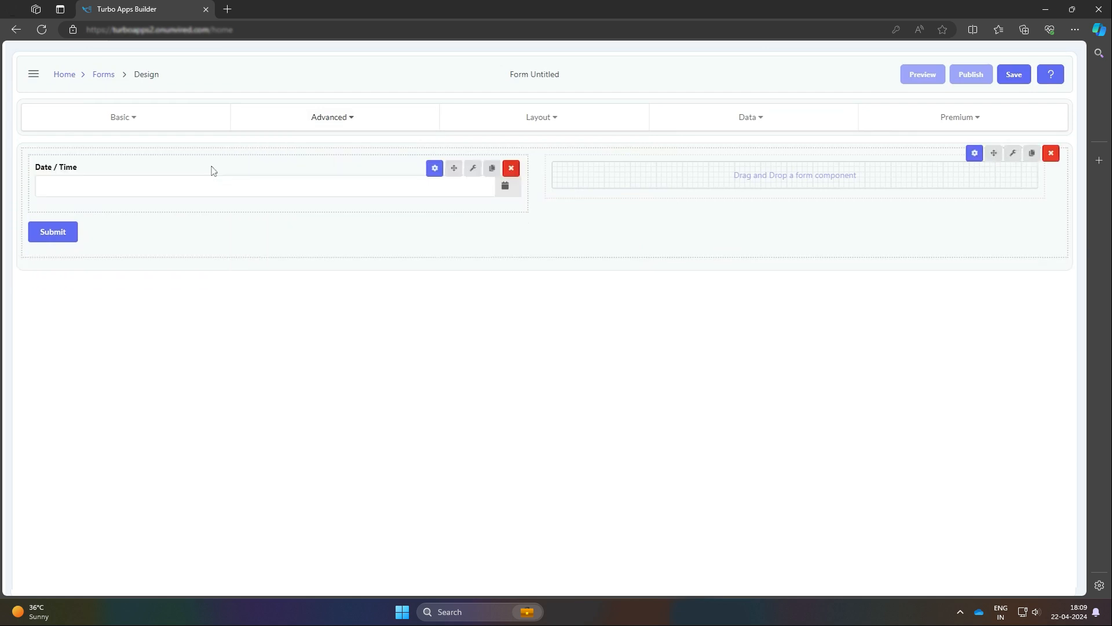
pyautogui.click(435, 168)
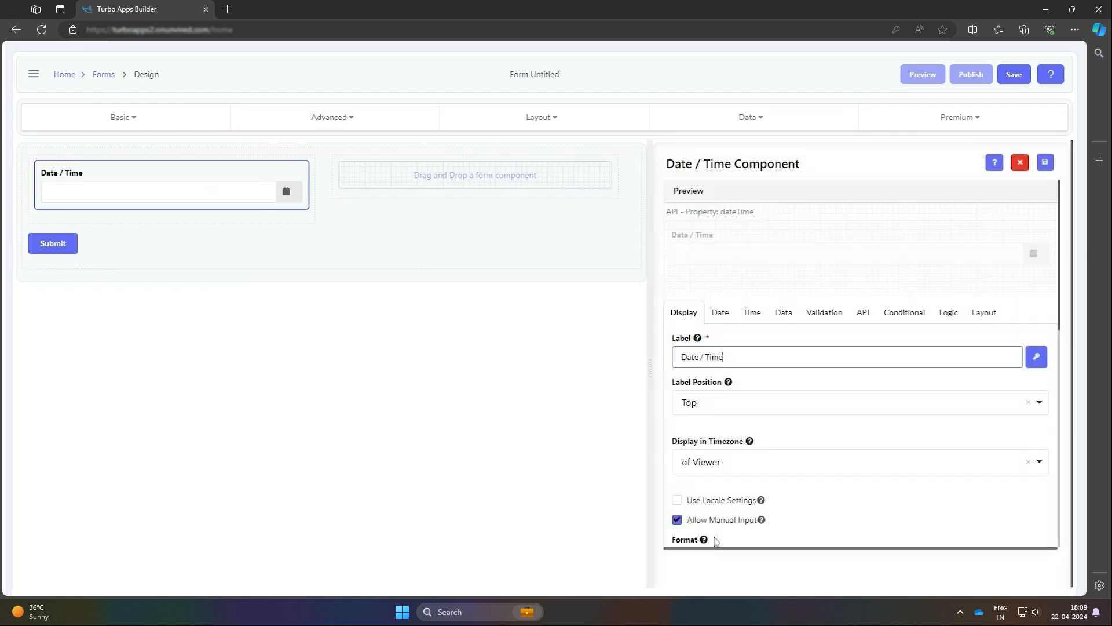
pyautogui.click(676, 500)
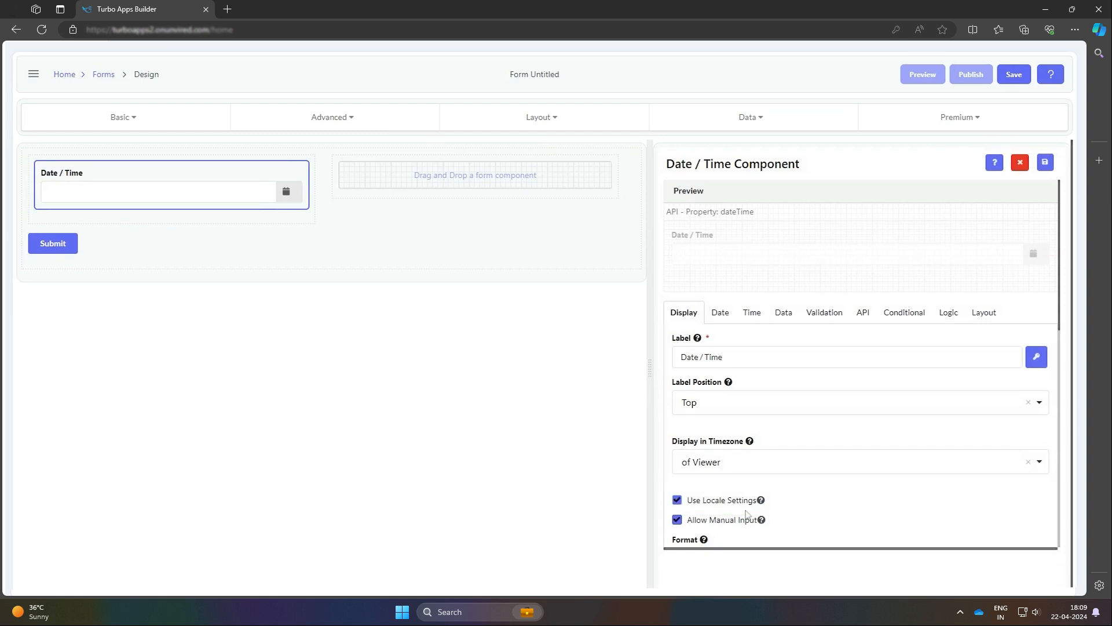
# Make the Date / Time field required in its validation settings
pyautogui.click(791, 320)
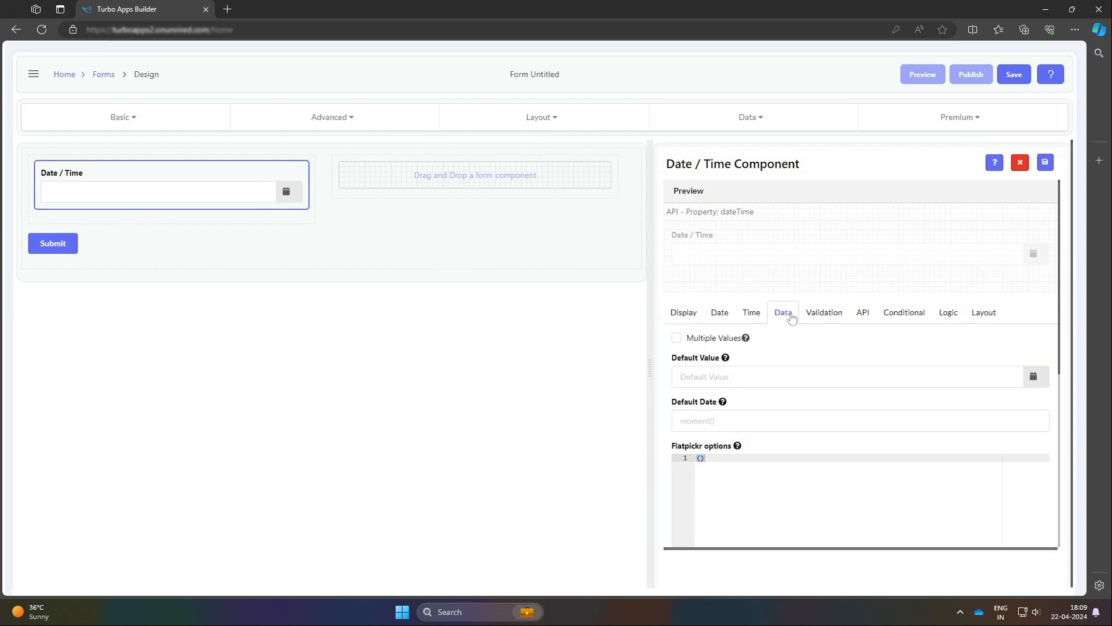
pyautogui.click(831, 312)
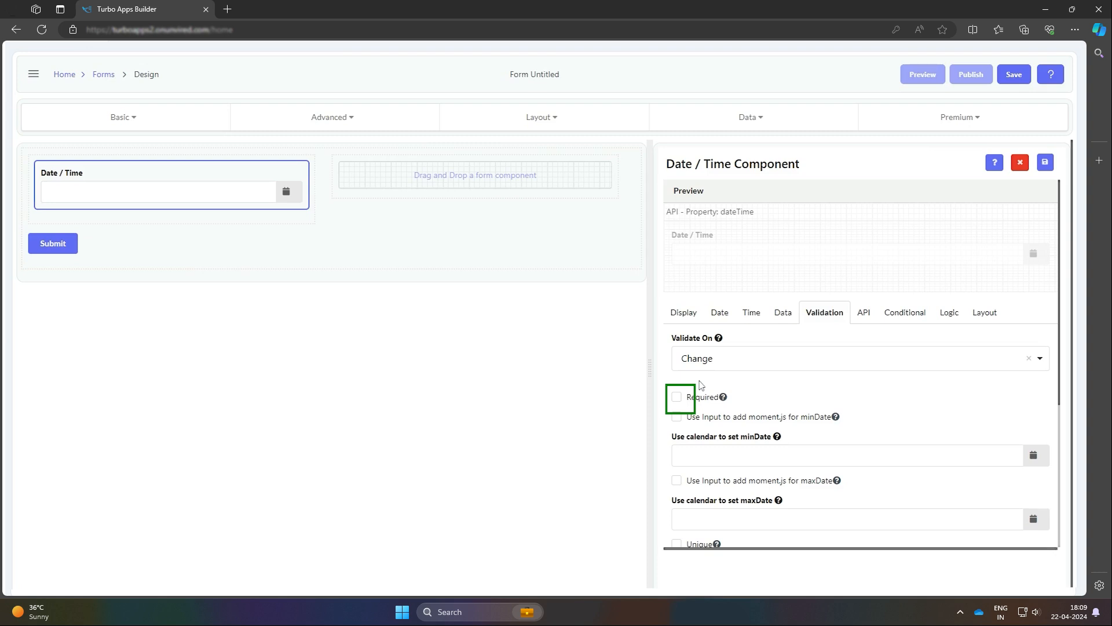
pyautogui.click(677, 397)
# Set the Date / Time field's API property name to inspectDateTime and save the component
pyautogui.click(864, 313)
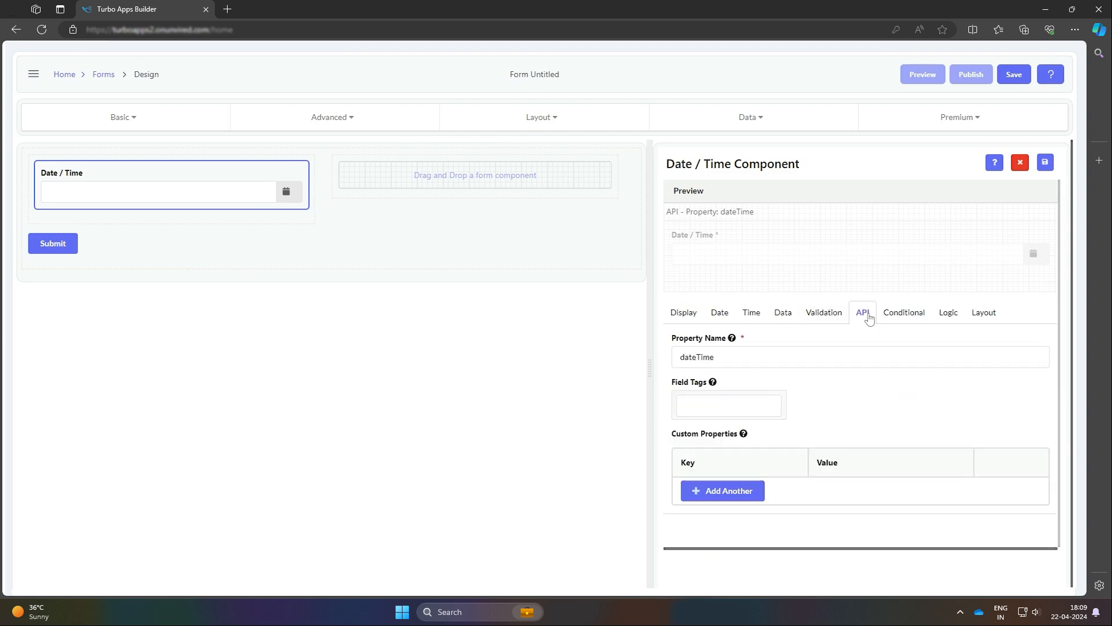
pyautogui.moveTo(737, 358); pyautogui.dragTo(631, 359)
pyautogui.write('in')
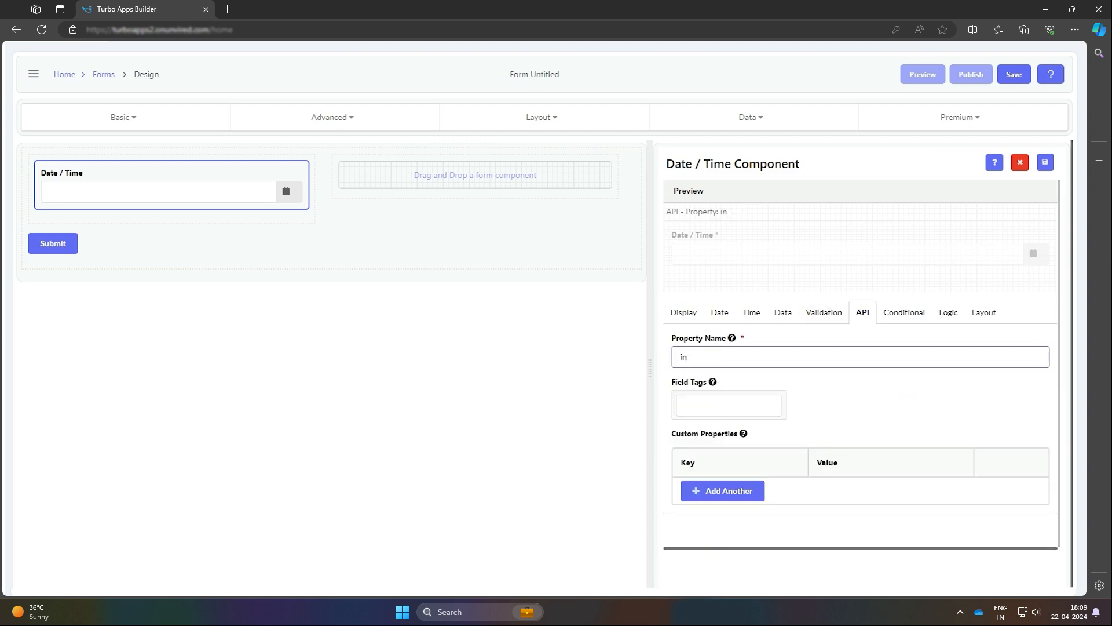
pyautogui.write('spectDateTime')
pyautogui.click(1043, 165)
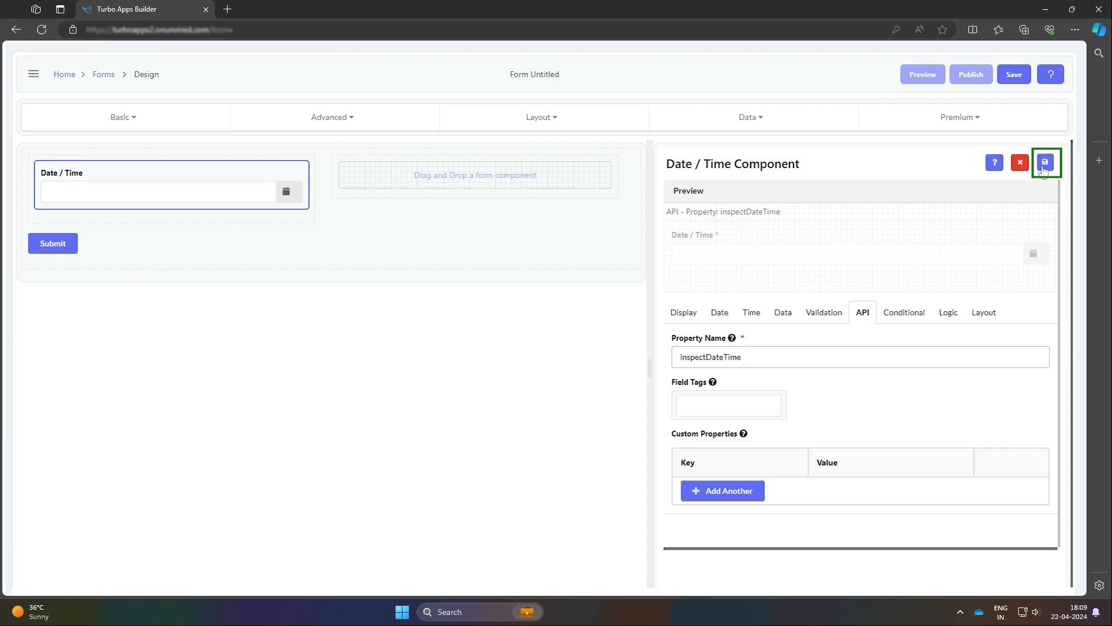
pyautogui.click(1020, 163)
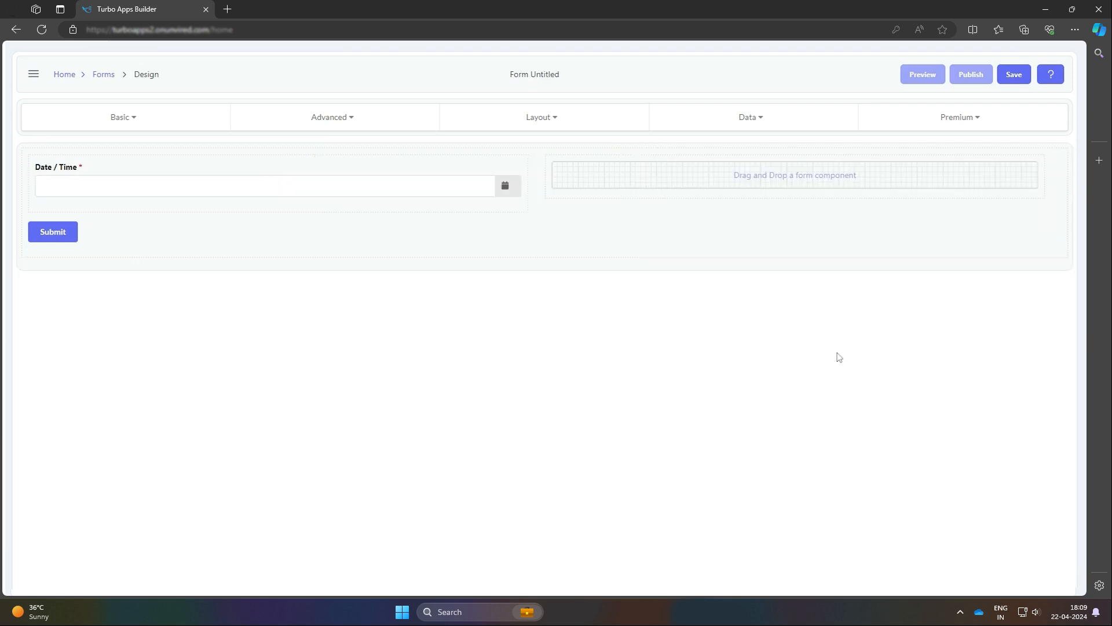
# Add a Select field to the form's second column and label it Equipment
pyautogui.click(183, 124)
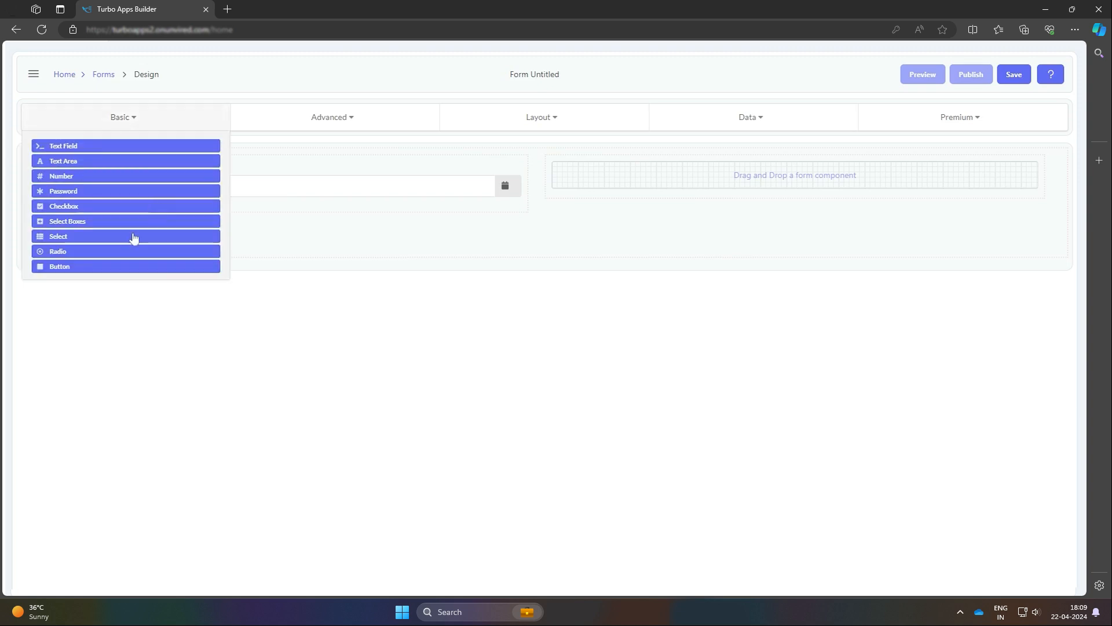
pyautogui.moveTo(134, 237); pyautogui.dragTo(687, 180)
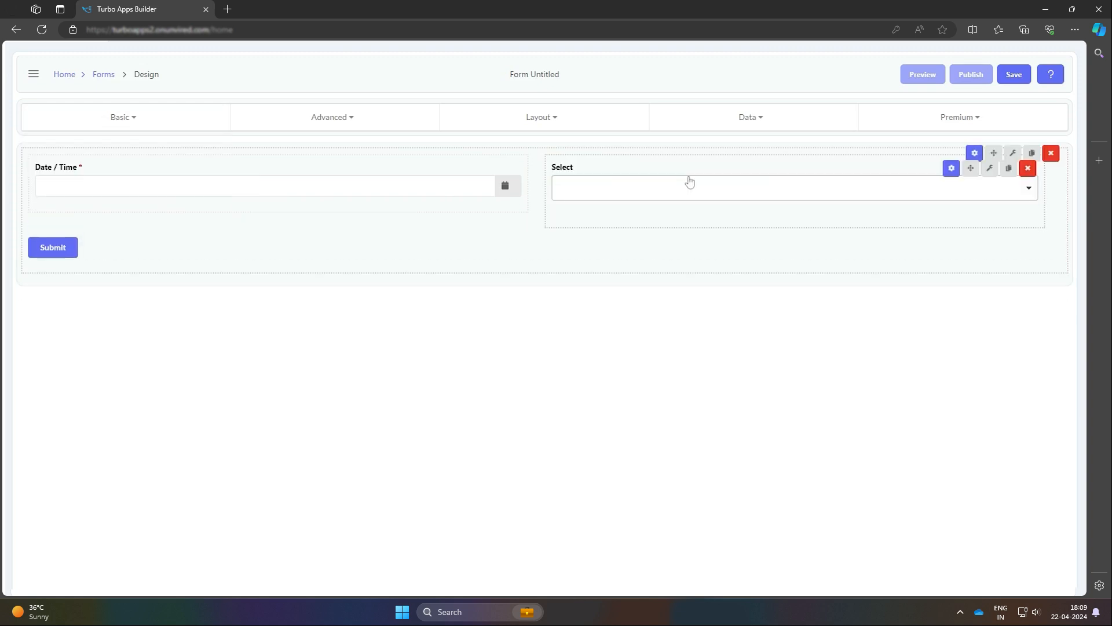
pyautogui.write('Equipment')
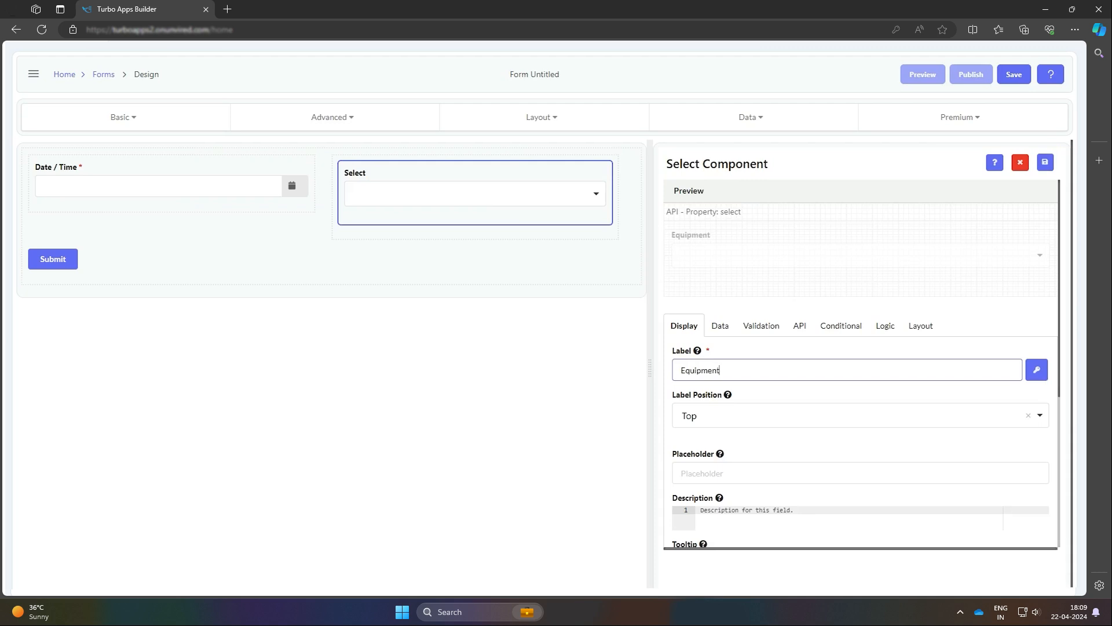
# Enter Computer and CPU as the first two data source values of the Equipment select field
pyautogui.click(708, 329)
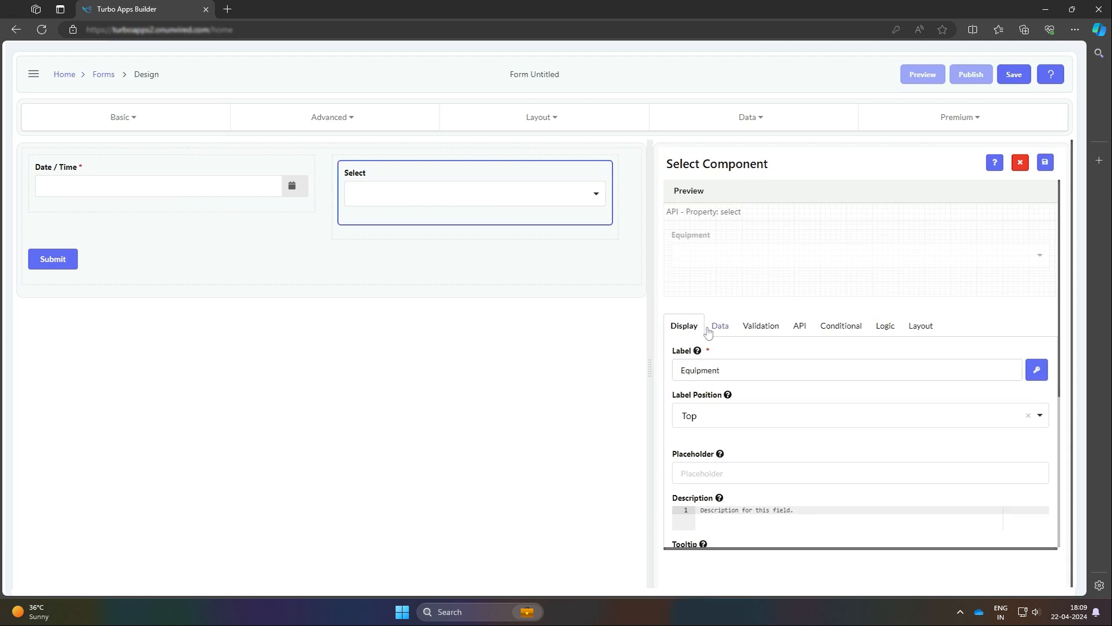
pyautogui.click(710, 328)
pyautogui.scroll(-2, 821, 476)
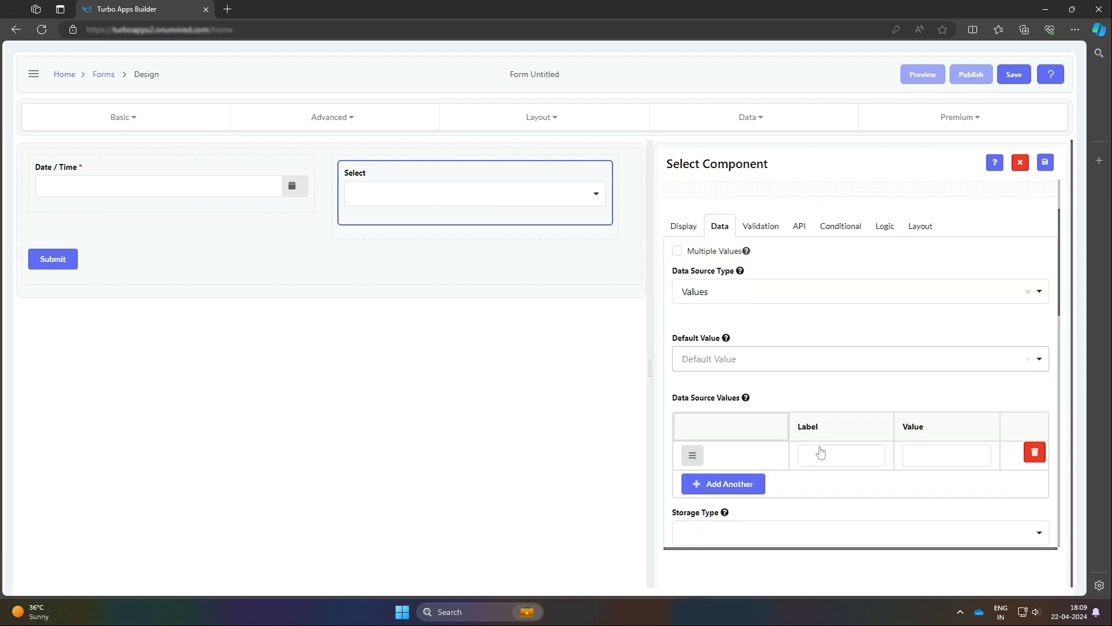
pyautogui.scroll(-1, 821, 452)
pyautogui.click(840, 389)
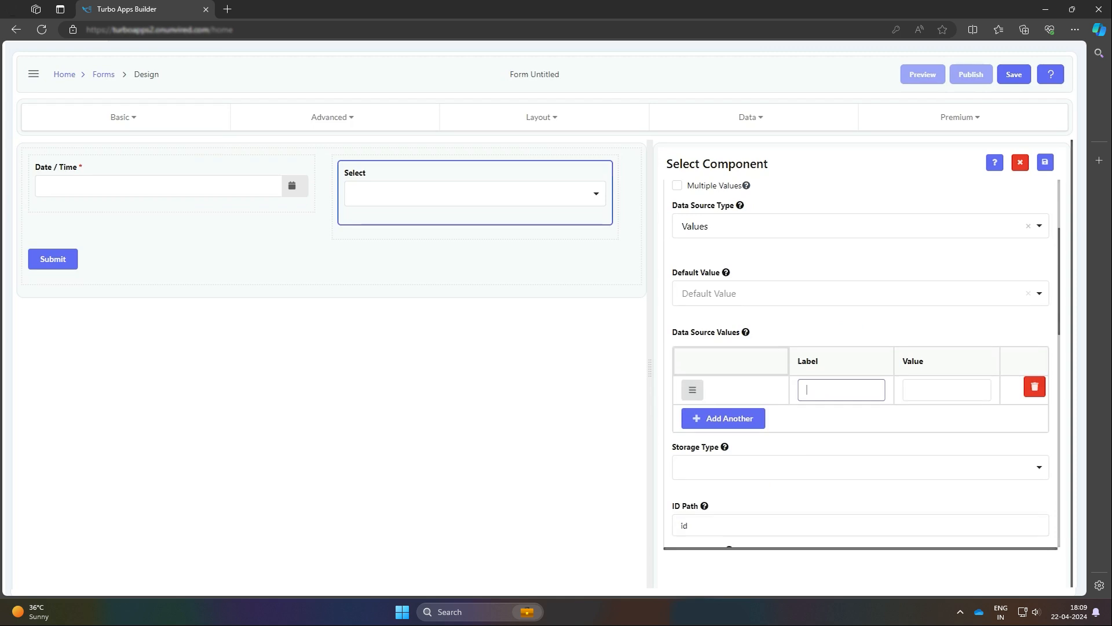
pyautogui.write('Computer')
pyautogui.press('Tab')
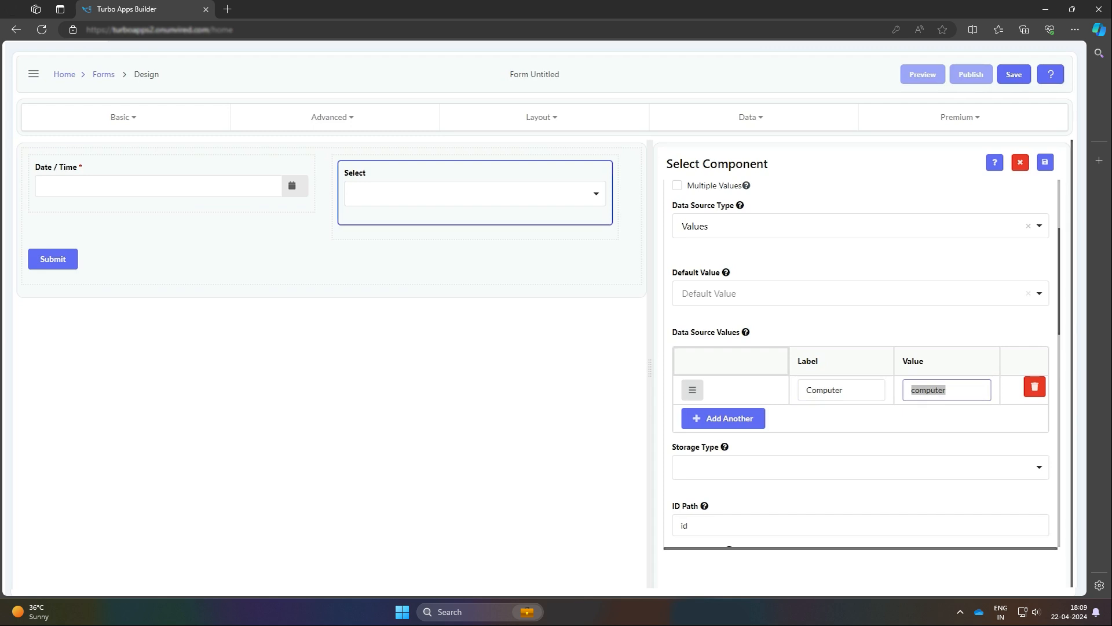
pyautogui.click(733, 424)
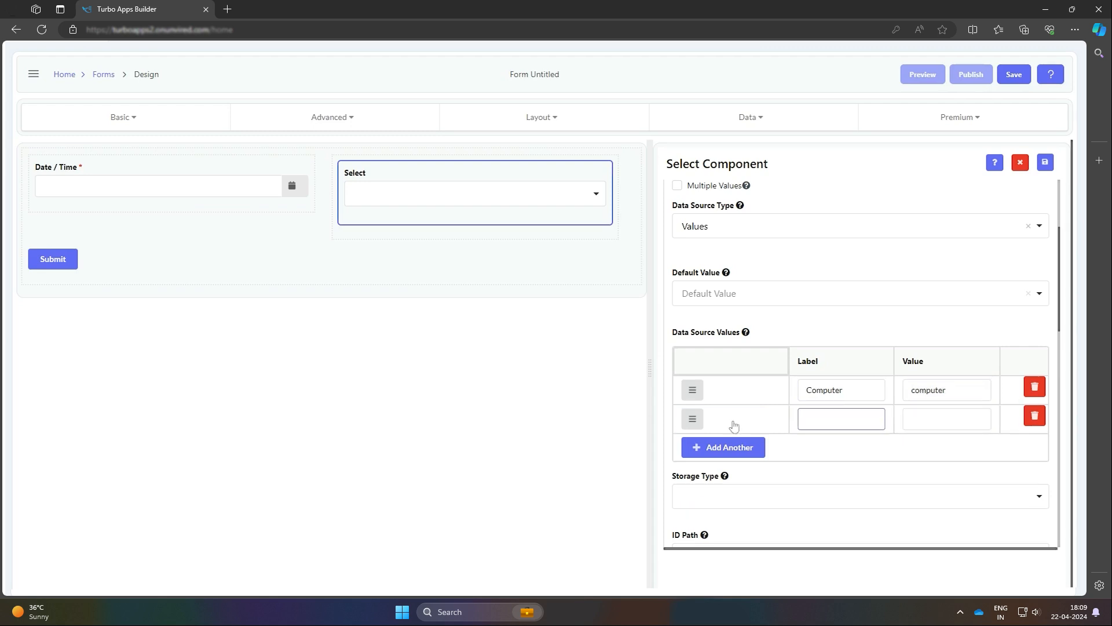
pyautogui.write('CPU')
pyautogui.press('Tab')
pyautogui.write('cpu')
# Add Mouse, Monitor and Headphones to the Equipment field's data source values
pyautogui.click(745, 449)
pyautogui.write('Mouse')
pyautogui.press('Tab')
pyautogui.write('mouse')
pyautogui.click(745, 478)
pyautogui.write('Monitor')
pyautogui.click(723, 505)
pyautogui.scroll(-2, 704, 509)
pyautogui.write('Hea')
pyautogui.press('BackSpace')
pyautogui.press('BackSpace')
pyautogui.press('BackSpace')
pyautogui.write('Headphones')
# Make the Equipment select field required in its validation settings
pyautogui.scroll(5, 703, 510)
pyautogui.click(760, 272)
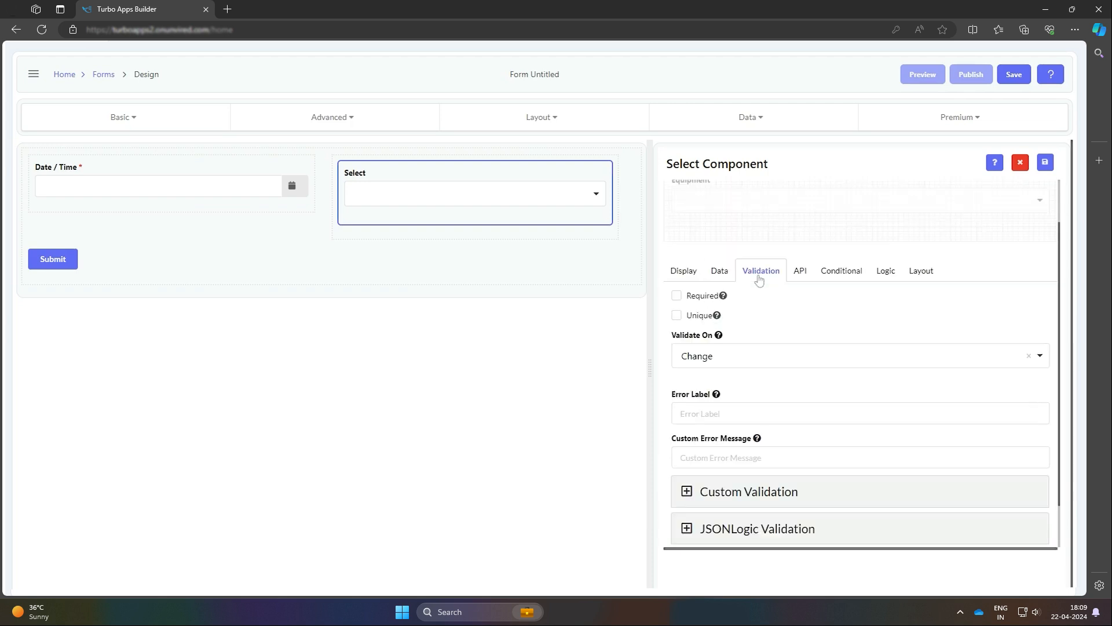
pyautogui.click(677, 296)
# Set the Equipment field's API property name to equipment and save the component
pyautogui.click(800, 271)
pyautogui.moveTo(718, 371); pyautogui.dragTo(574, 361)
pyautogui.write('equipment')
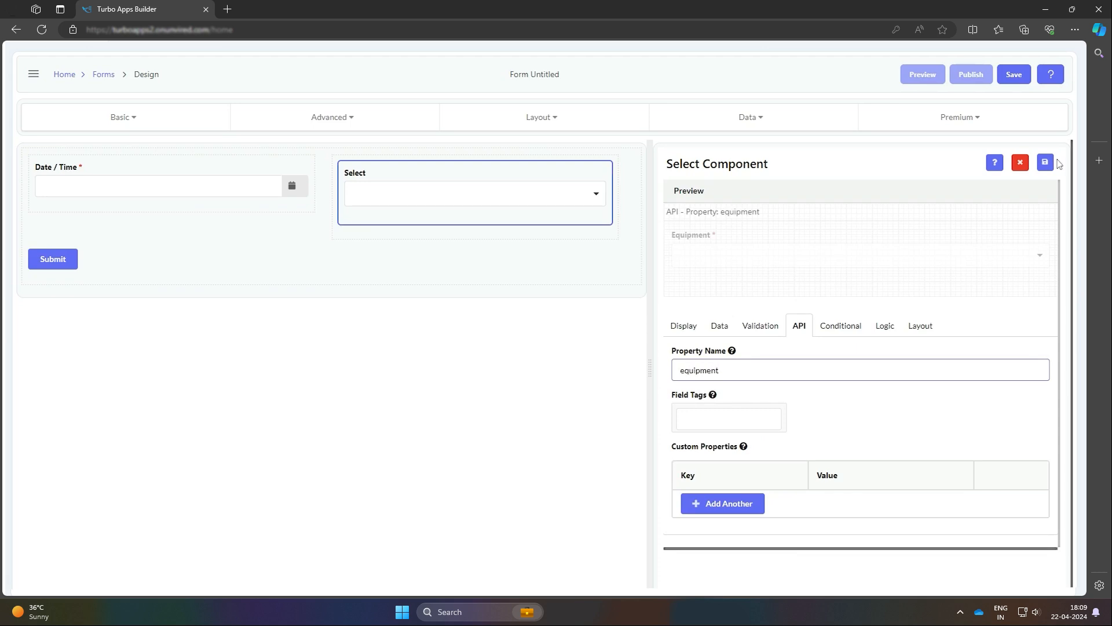
pyautogui.click(1053, 167)
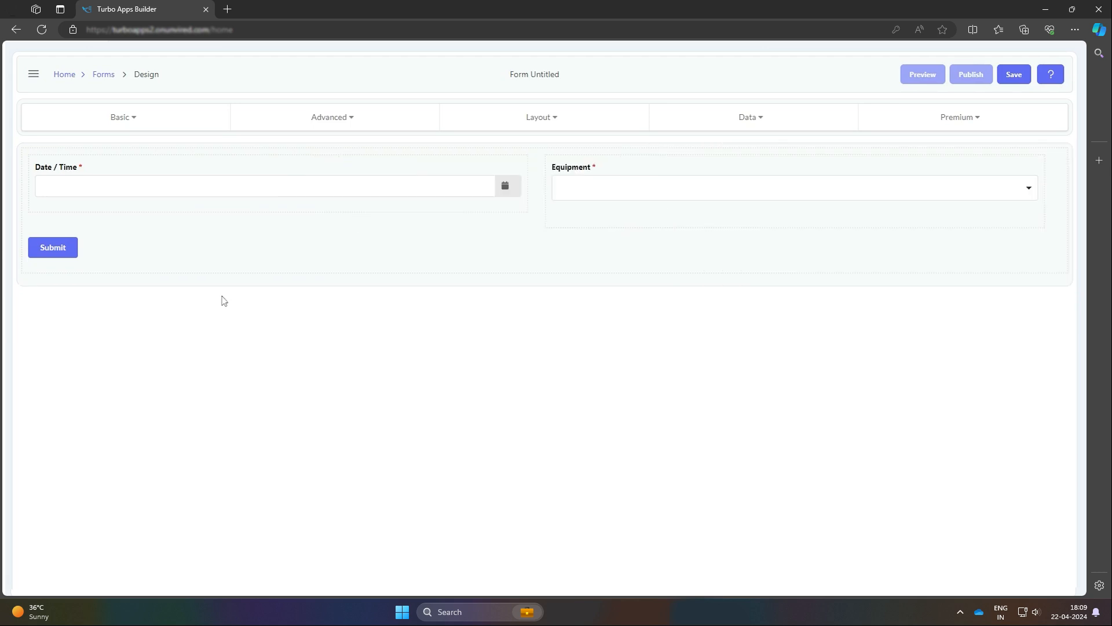
# Add a Radio field below Equipment in the second column and label it Condition
pyautogui.click(156, 124)
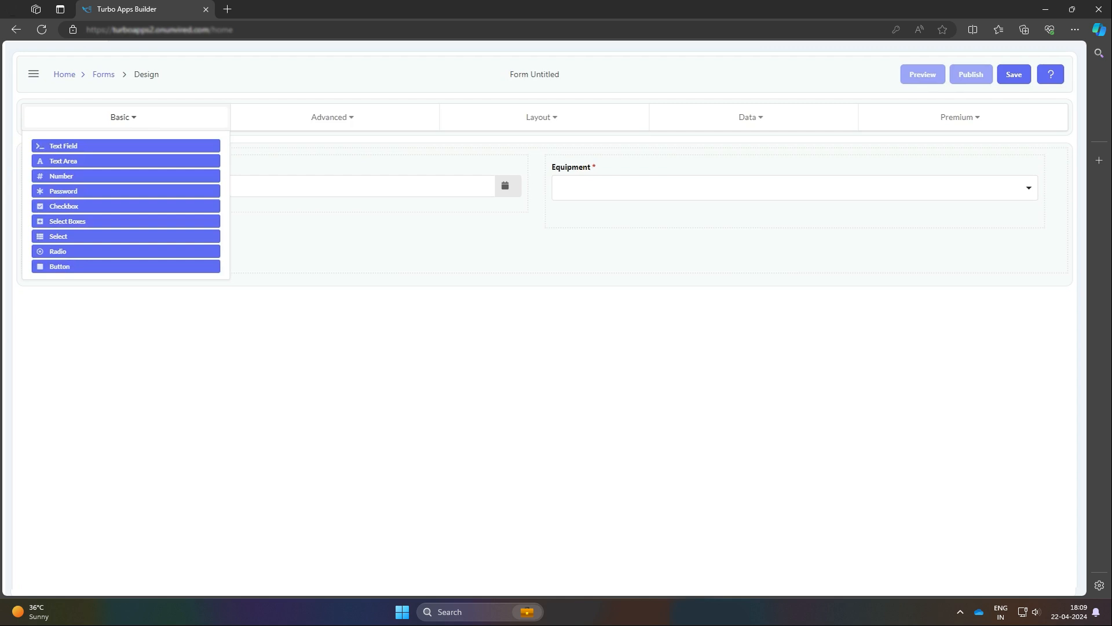
pyautogui.moveTo(102, 253); pyautogui.dragTo(683, 217)
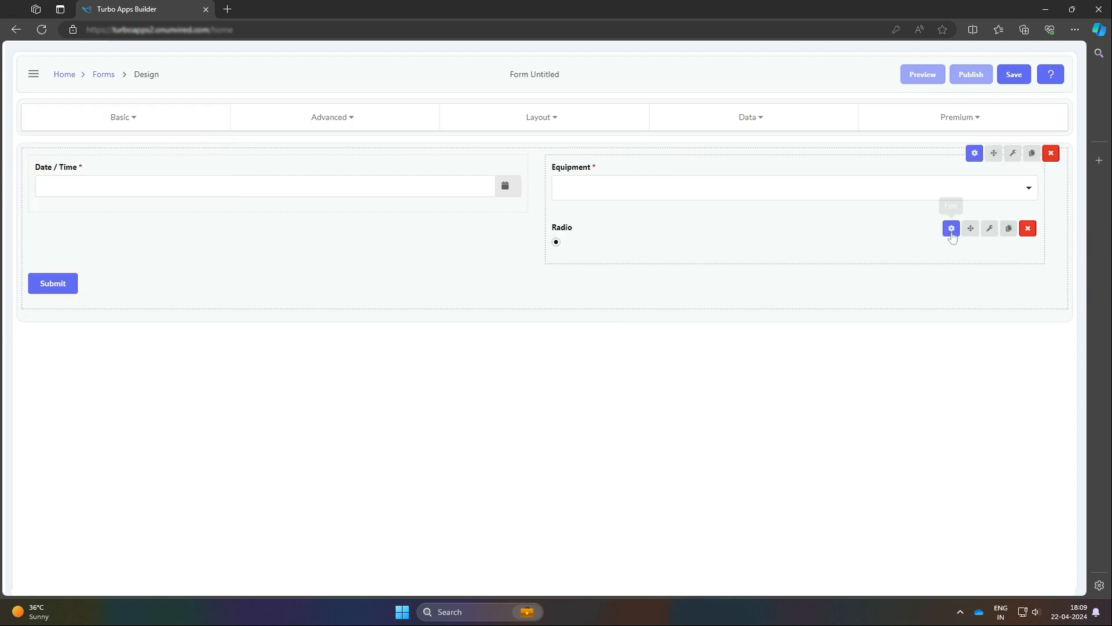
pyautogui.click(952, 229)
pyautogui.hotkey('ctrl', 'a')
pyautogui.write('Condition')
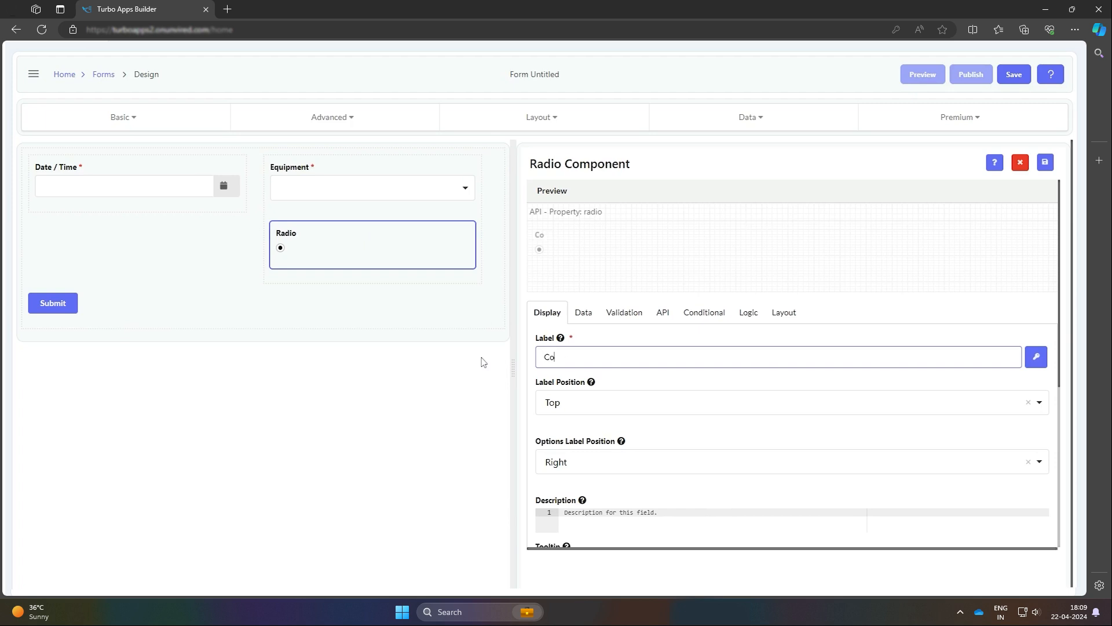
# Enable Inline Layout for the Condition radio field
pyautogui.scroll(-2, 585, 404)
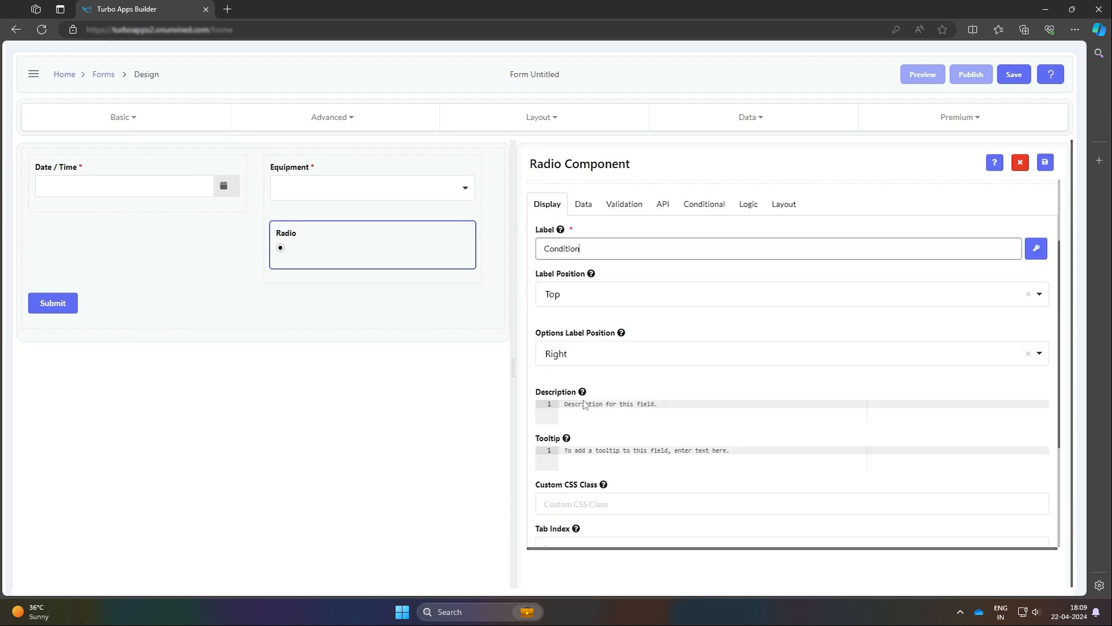
pyautogui.scroll(-3, 585, 404)
pyautogui.click(541, 398)
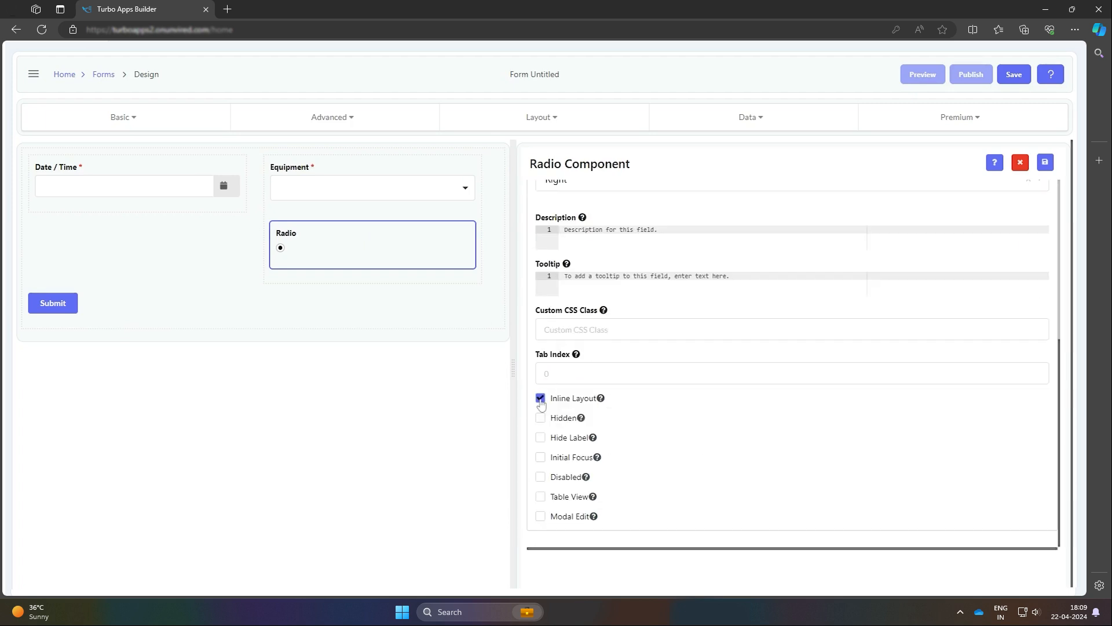
# Add the options Good and Warning, with values good and warning, to the Condition radio field
pyautogui.scroll(5, 572, 336)
pyautogui.click(580, 310)
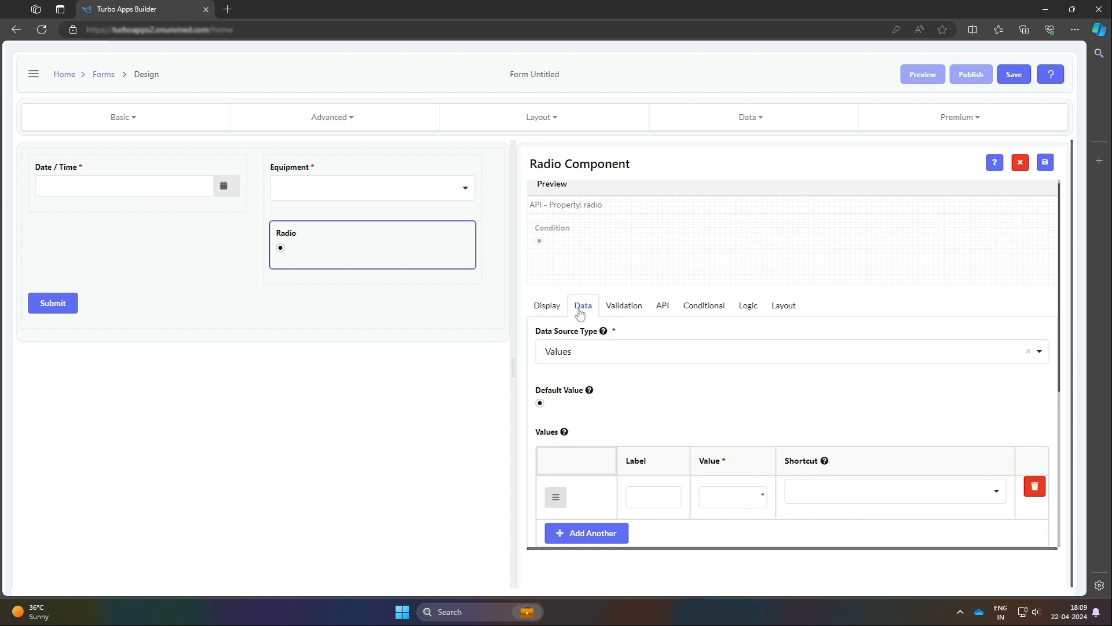
pyautogui.scroll(-2, 580, 313)
pyautogui.click(654, 386)
pyautogui.write('Good')
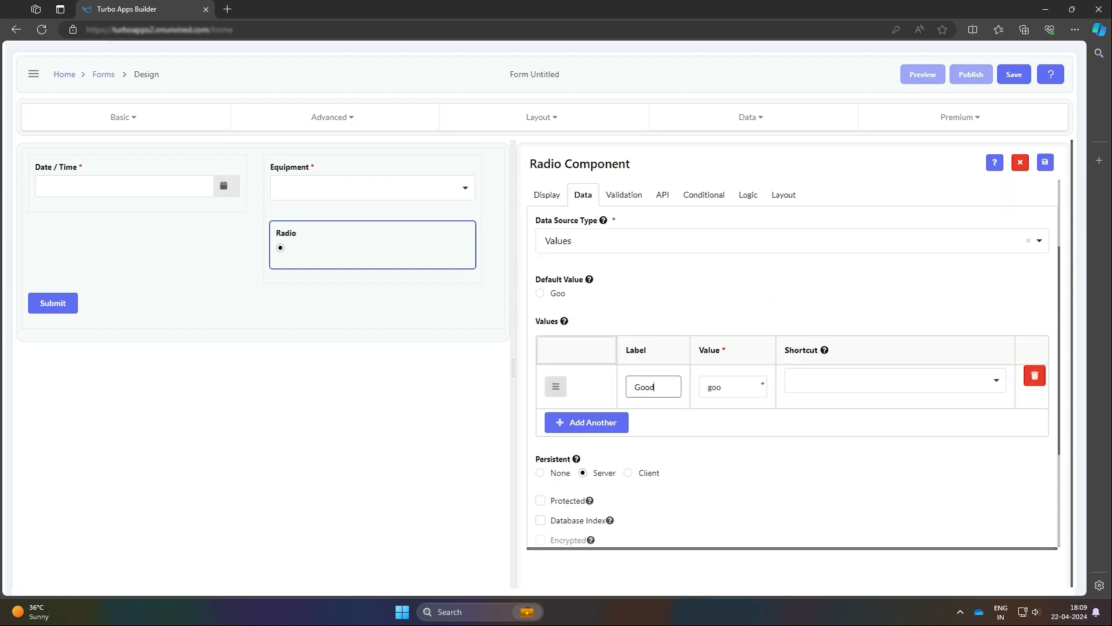
pyautogui.press('Tab')
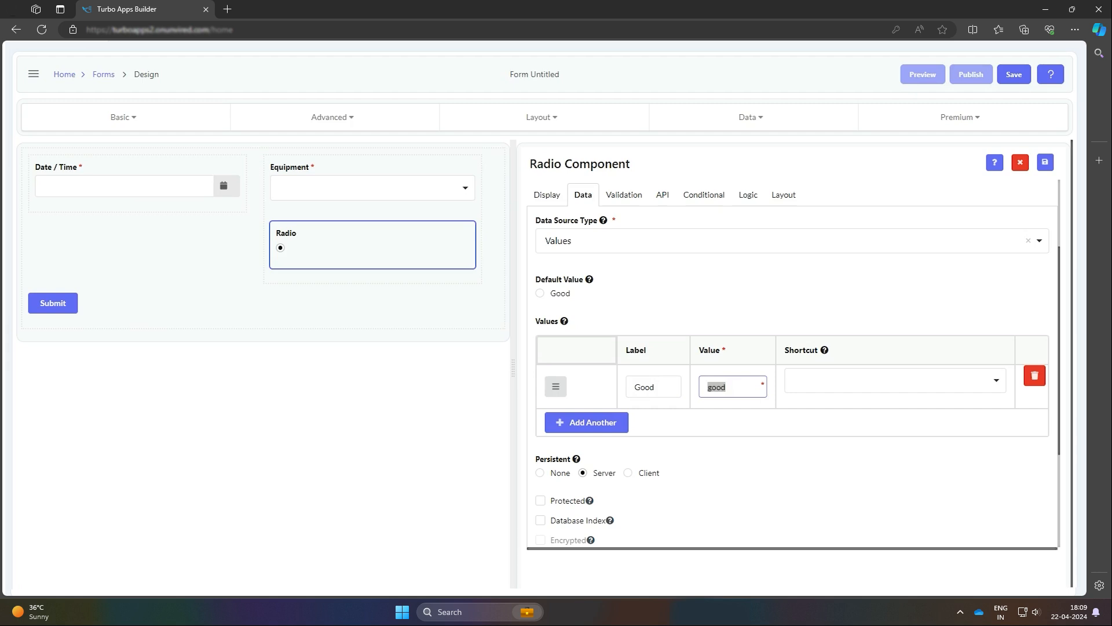
pyautogui.hotkey('shift', 'Tab')
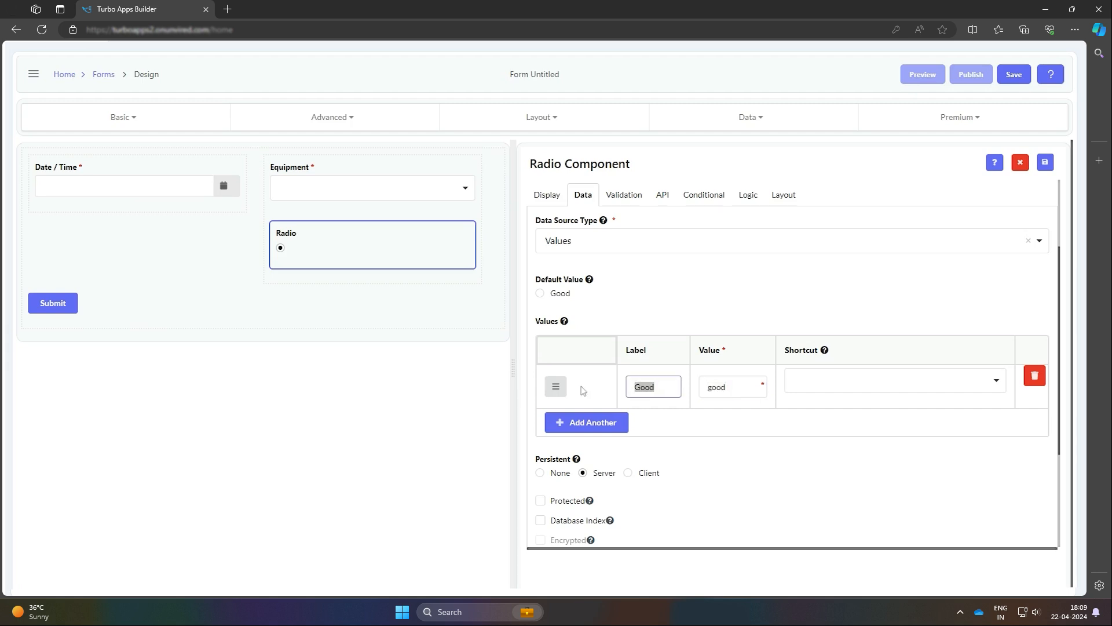
pyautogui.press('Tab')
pyautogui.click(606, 427)
pyautogui.write('Warning')
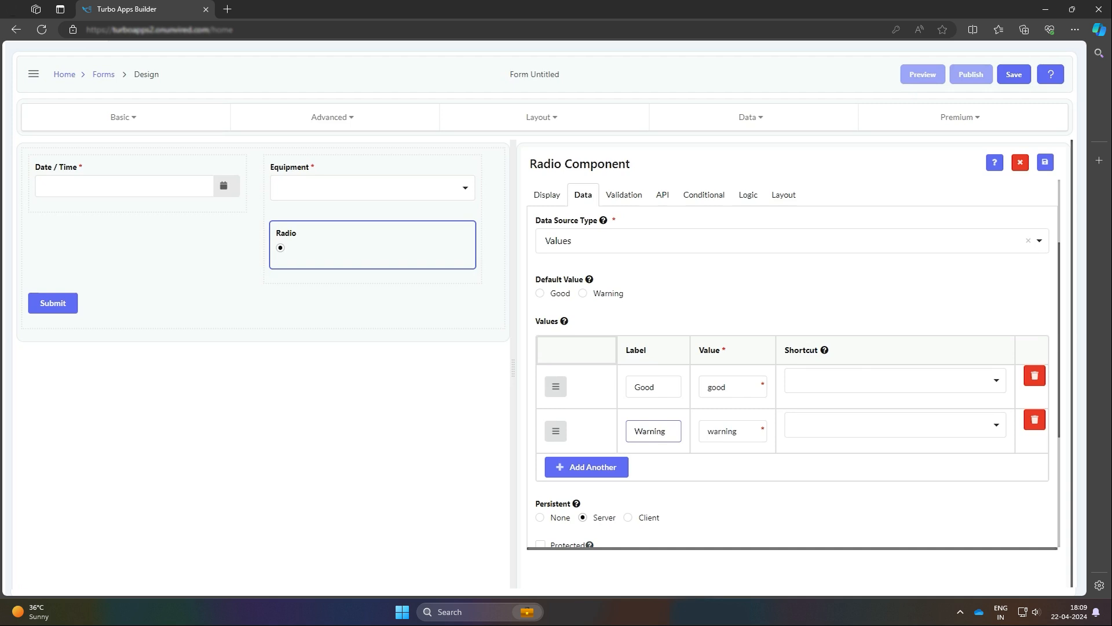
# Add the options Repair and Replace, with values repair and replace, to the Condition radio field
pyautogui.click(603, 470)
pyautogui.write('Repair')
pyautogui.click(600, 518)
pyautogui.write('Replace')
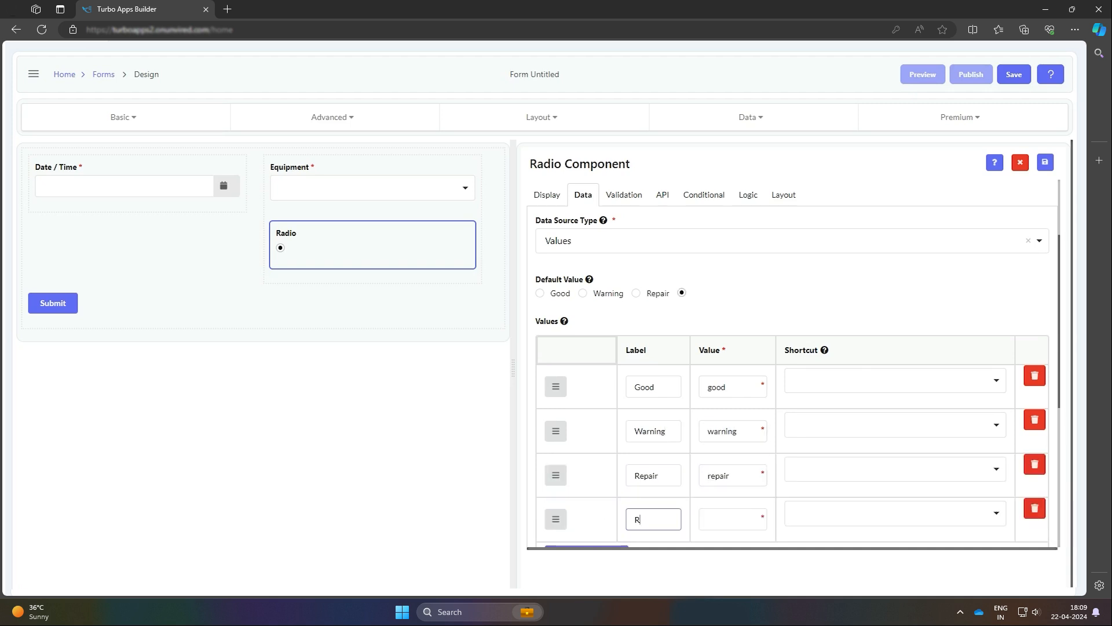
pyautogui.scroll(-2, 648, 505)
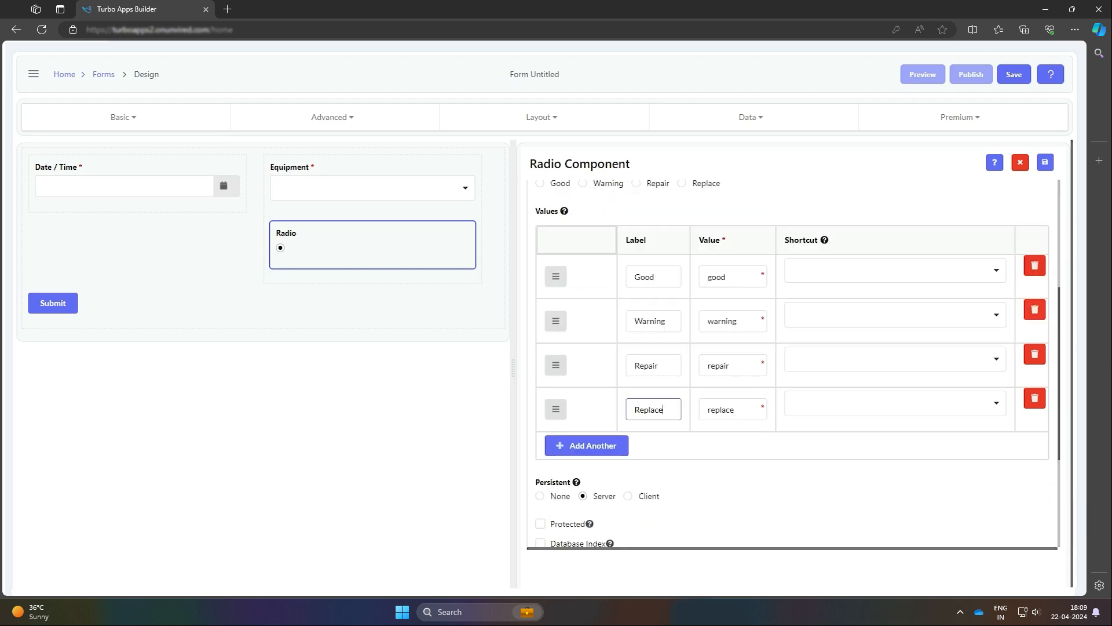
pyautogui.scroll(2, 617, 264)
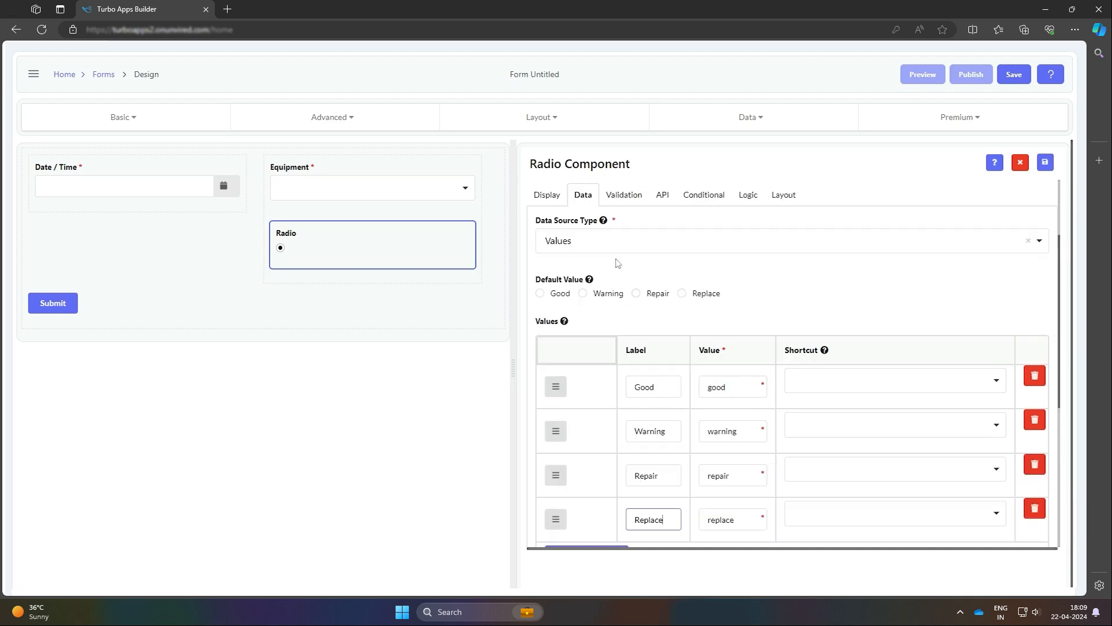
# Make Good the default value of the Condition field and mark the field as required
pyautogui.click(540, 294)
pyautogui.click(624, 195)
pyautogui.click(541, 340)
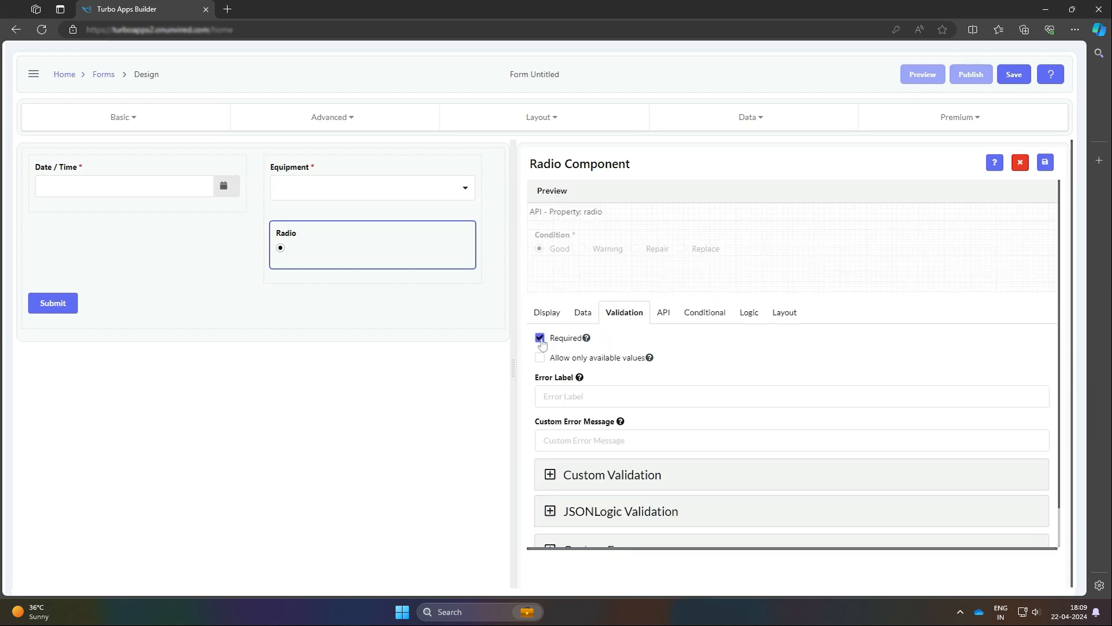
# Set the Condition field's API property name to comment, save the component and close its settings
pyautogui.click(663, 312)
pyautogui.moveTo(559, 357); pyautogui.dragTo(502, 356)
pyautogui.write('comment')
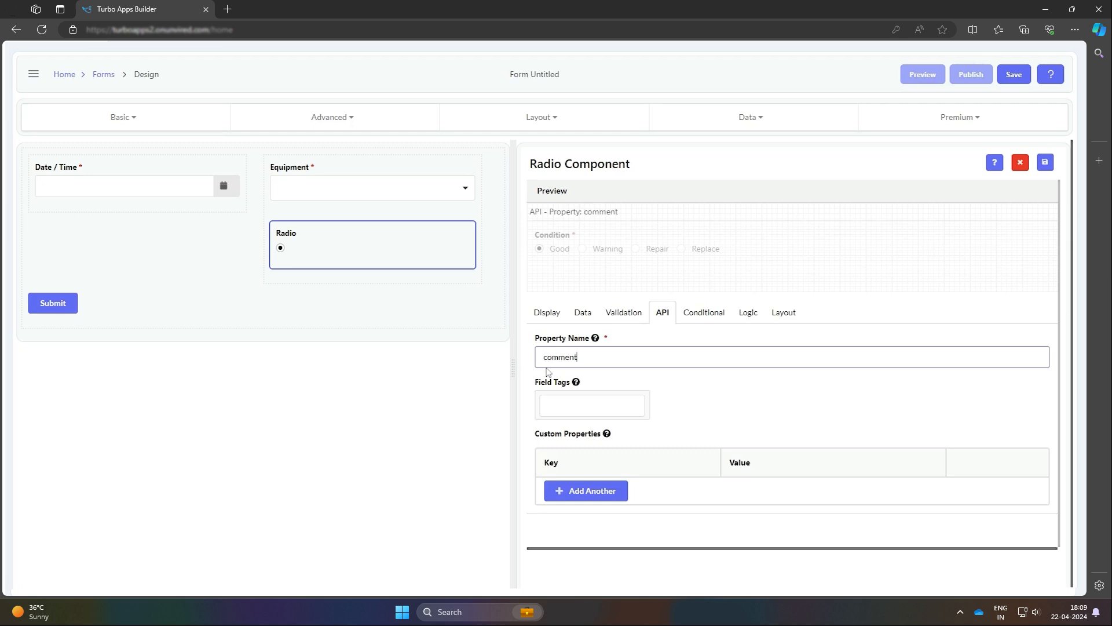
pyautogui.click(1044, 163)
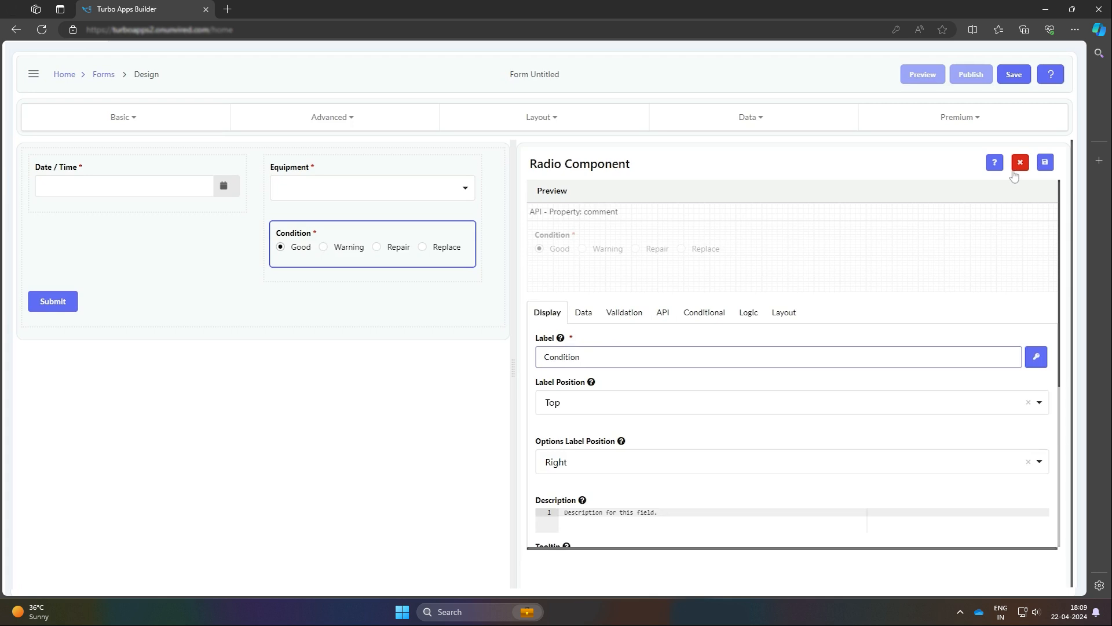
pyautogui.click(1018, 167)
# Add a Text Area below the two-column layout, above Submit, and label it Comment
pyautogui.click(152, 125)
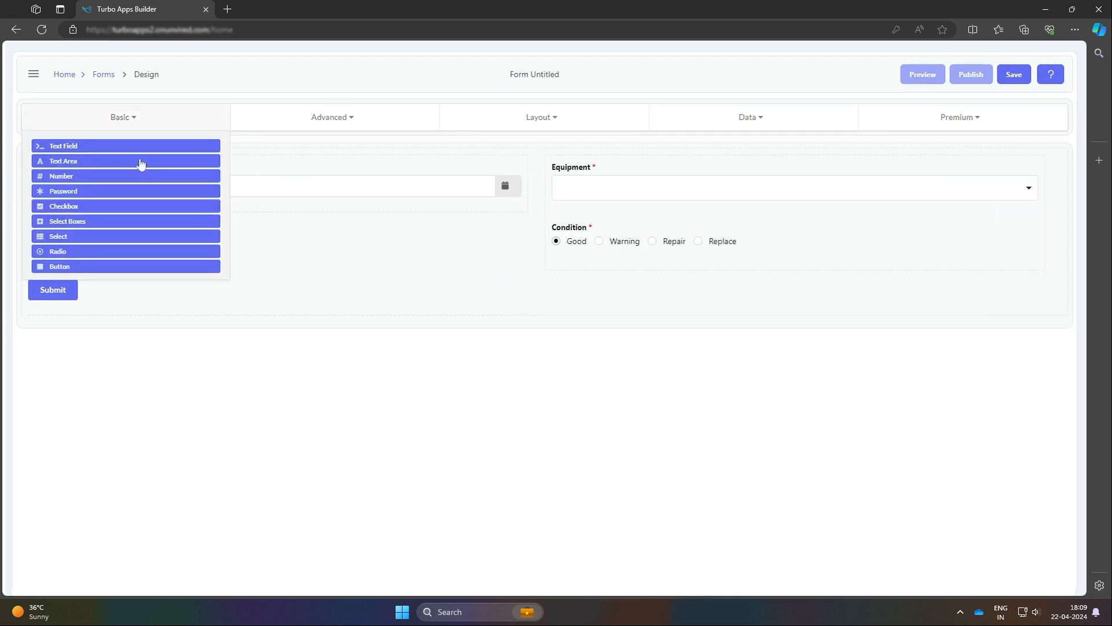
pyautogui.moveTo(140, 164); pyautogui.dragTo(380, 267)
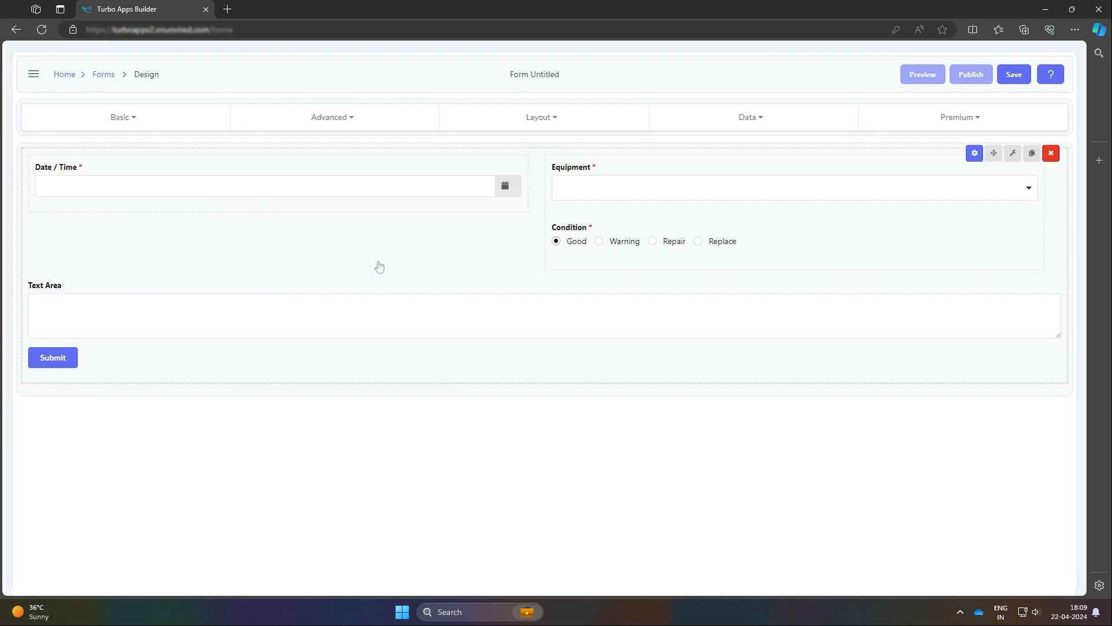
pyautogui.click(975, 289)
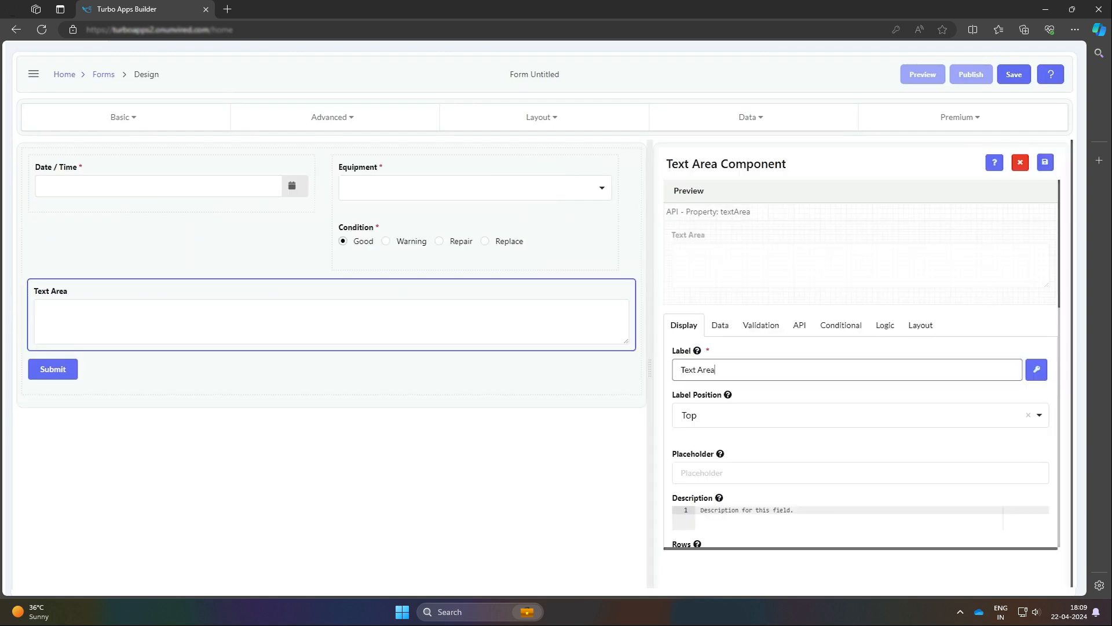
pyautogui.hotkey('ctrl', 'a')
pyautogui.write('Comment')
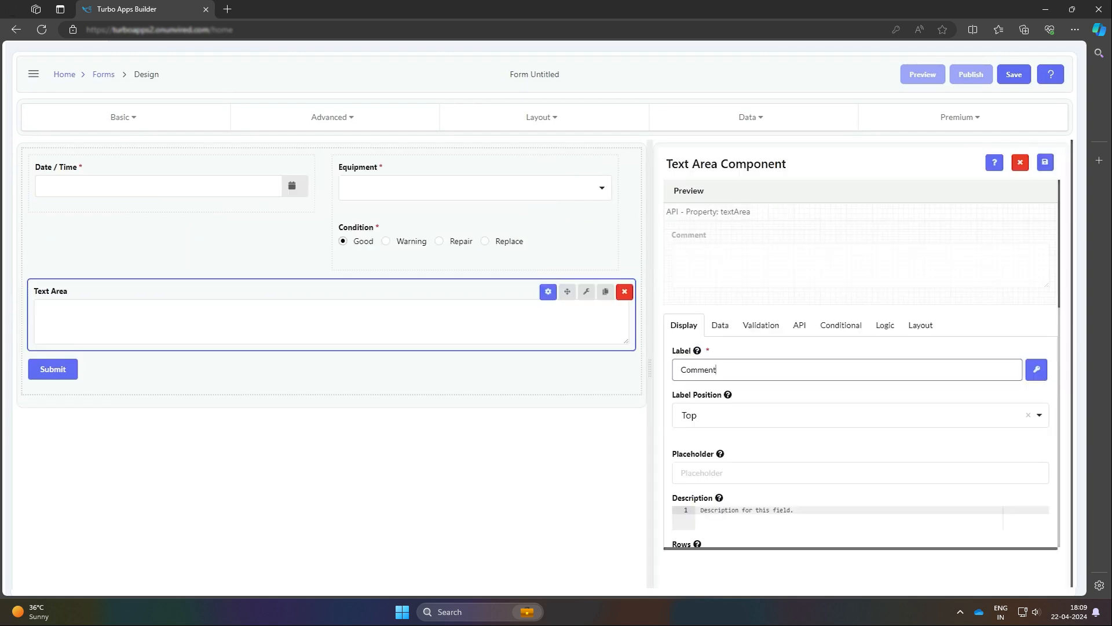
# Make the Comment text area required and set its API property name to condition
pyautogui.click(761, 325)
pyautogui.click(676, 409)
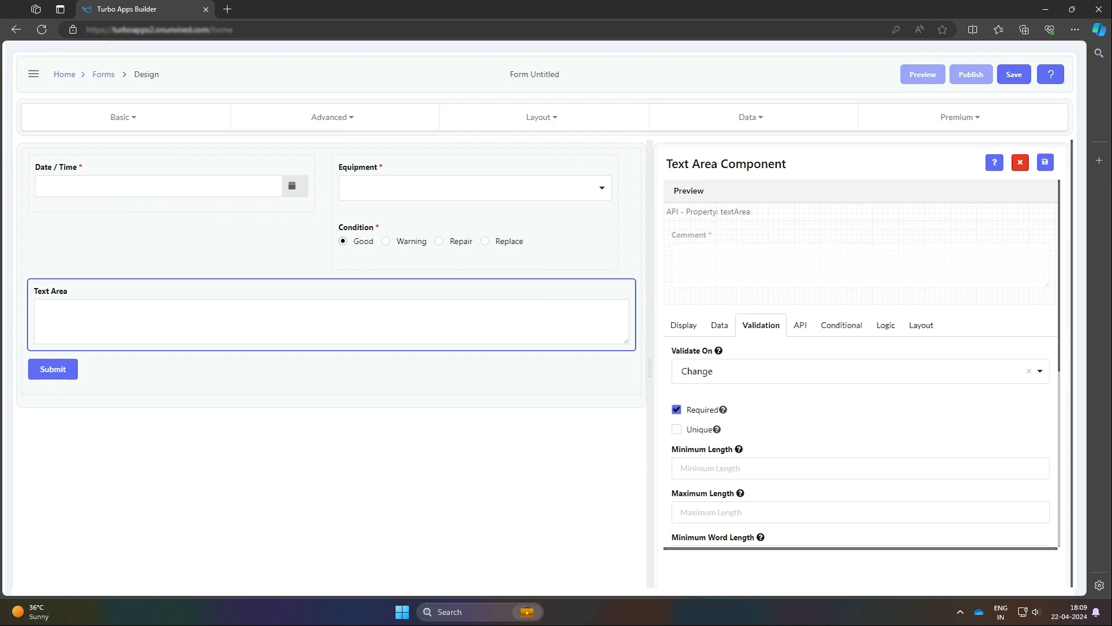
pyautogui.click(799, 325)
pyautogui.moveTo(720, 370); pyautogui.dragTo(576, 357)
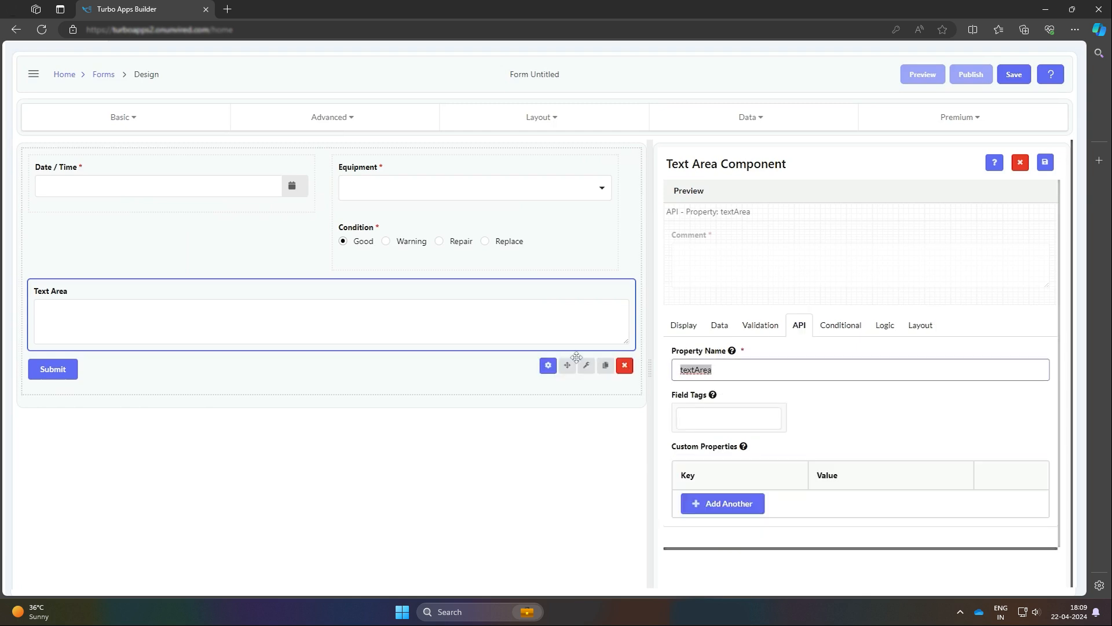
pyautogui.write('condition')
# Set the Comment field's display condition to False when Condition (comment) has the value Good, and save the component
pyautogui.click(851, 326)
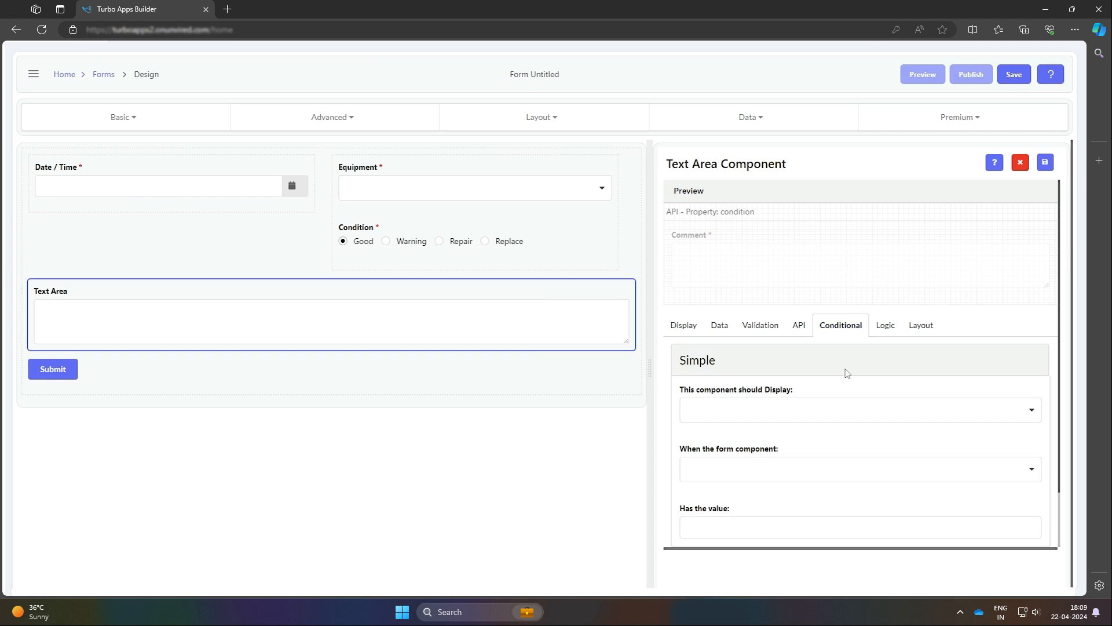
pyautogui.click(846, 406)
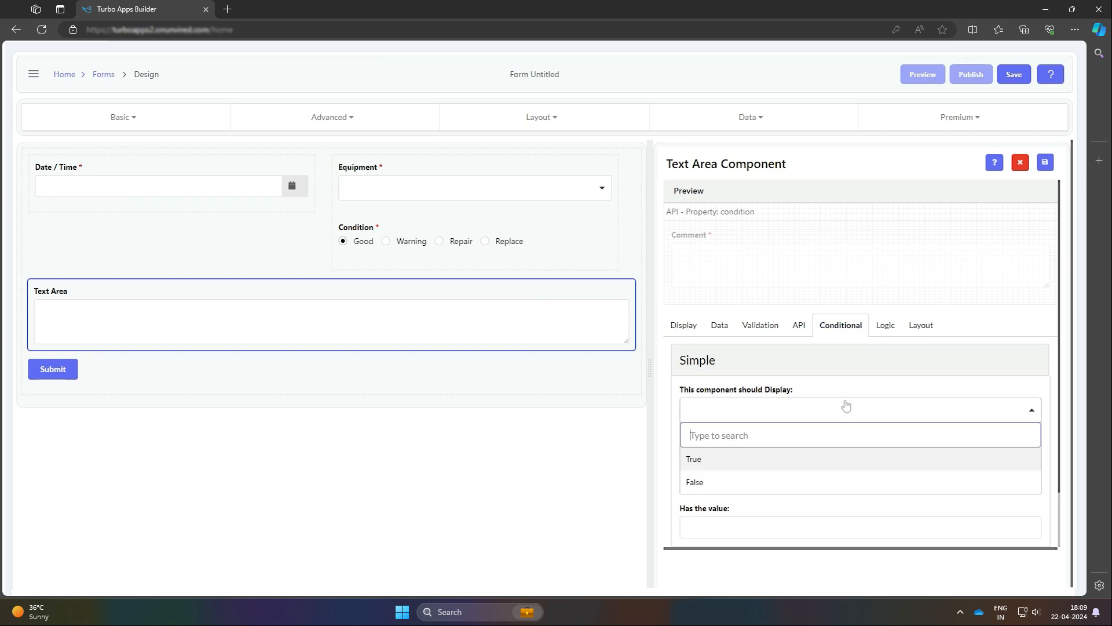
pyautogui.click(805, 482)
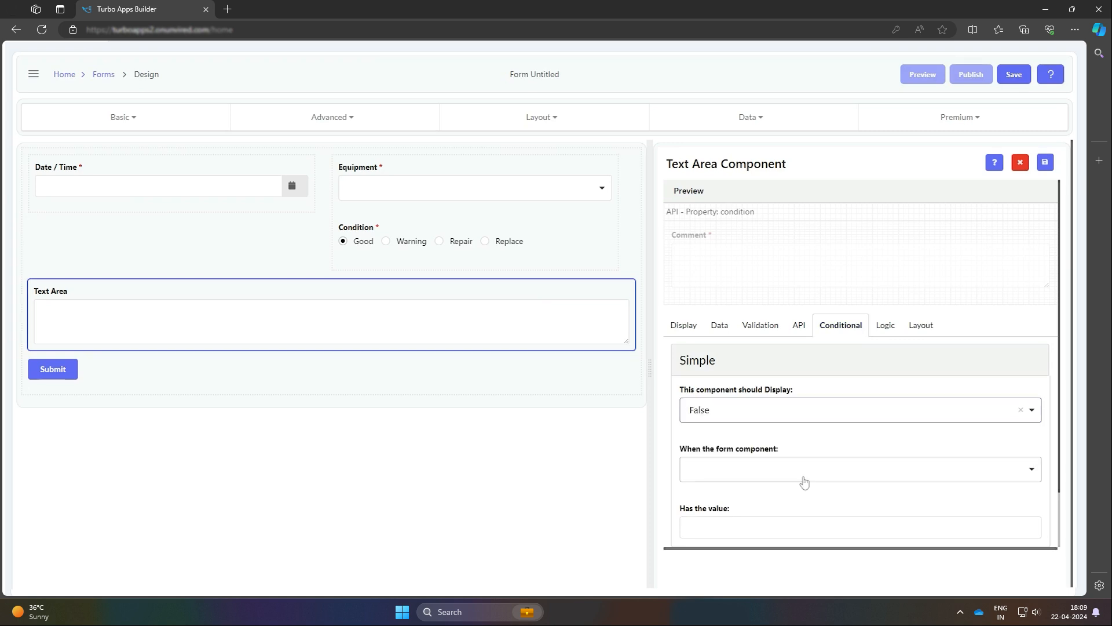
pyautogui.click(805, 482)
pyautogui.click(793, 399)
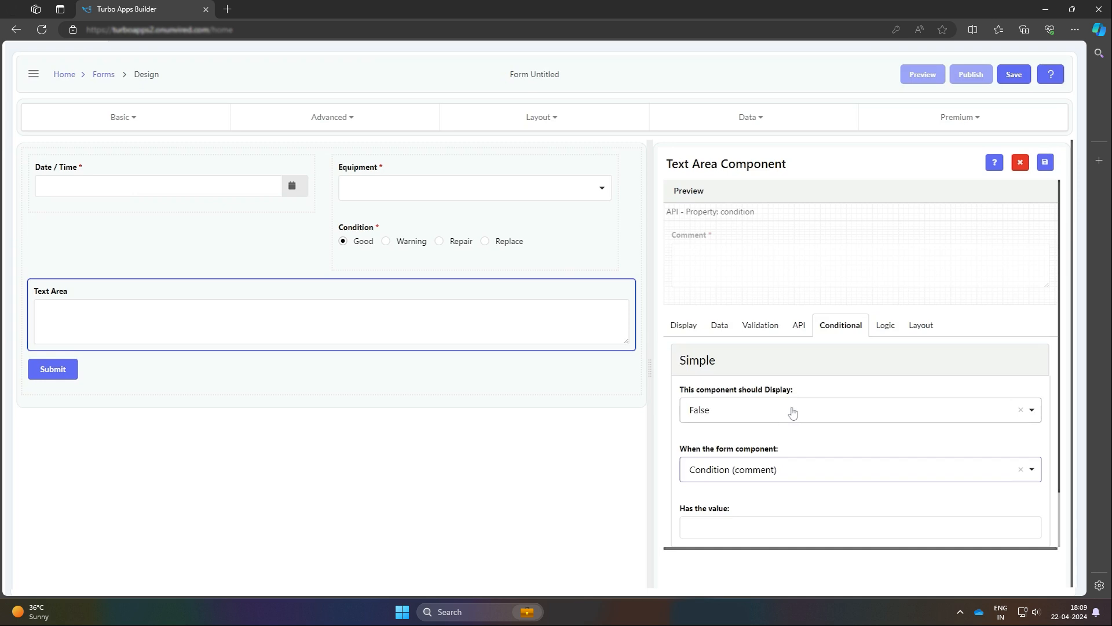
pyautogui.click(794, 527)
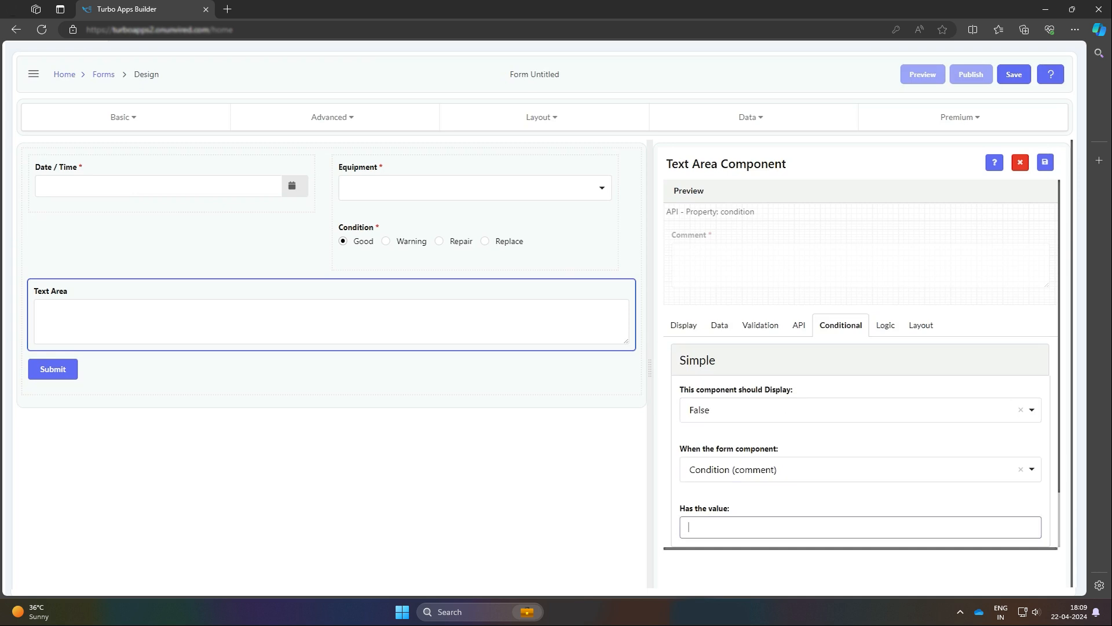
pyautogui.write('Good')
pyautogui.click(780, 506)
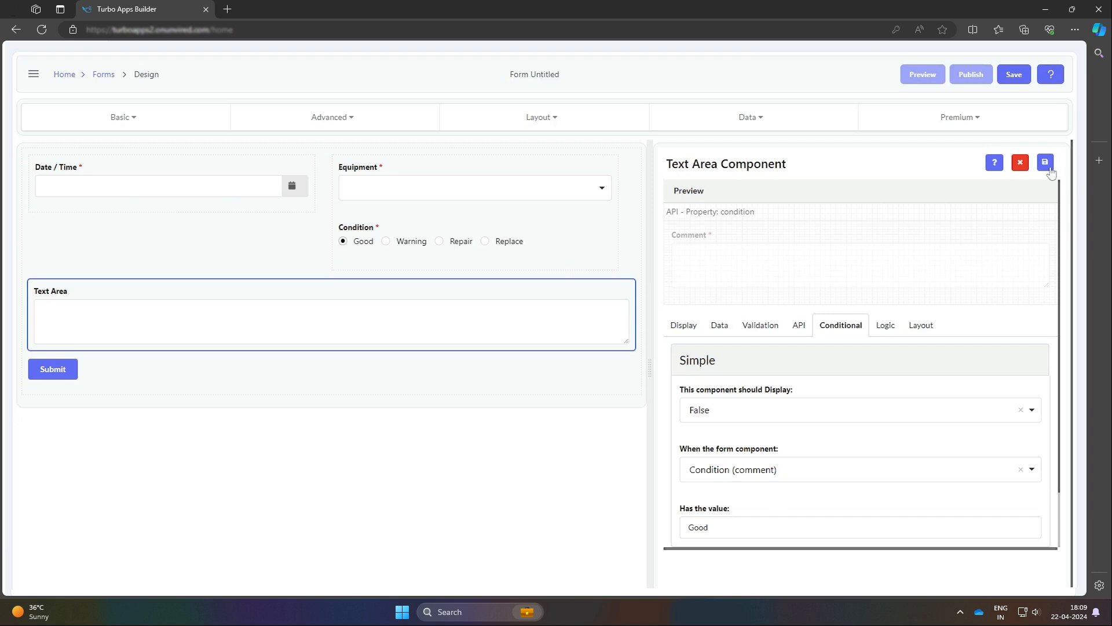
pyautogui.click(1047, 166)
pyautogui.click(1026, 168)
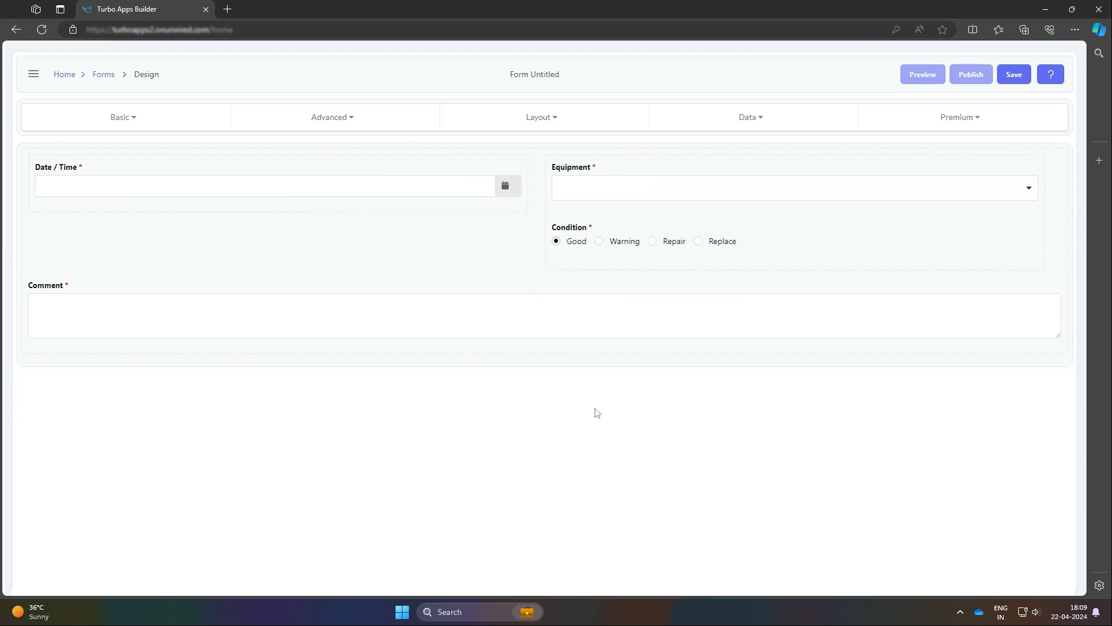
# Add a Columns layout below Comment and set its two column widths to 6 and 5
pyautogui.click(554, 123)
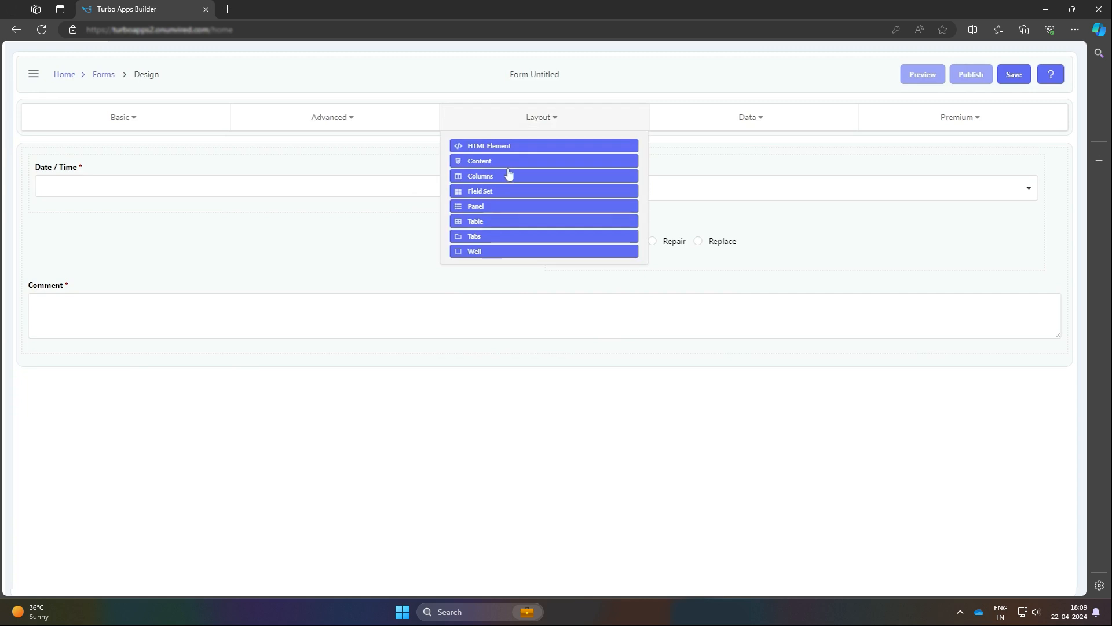
pyautogui.moveTo(510, 176); pyautogui.dragTo(509, 366)
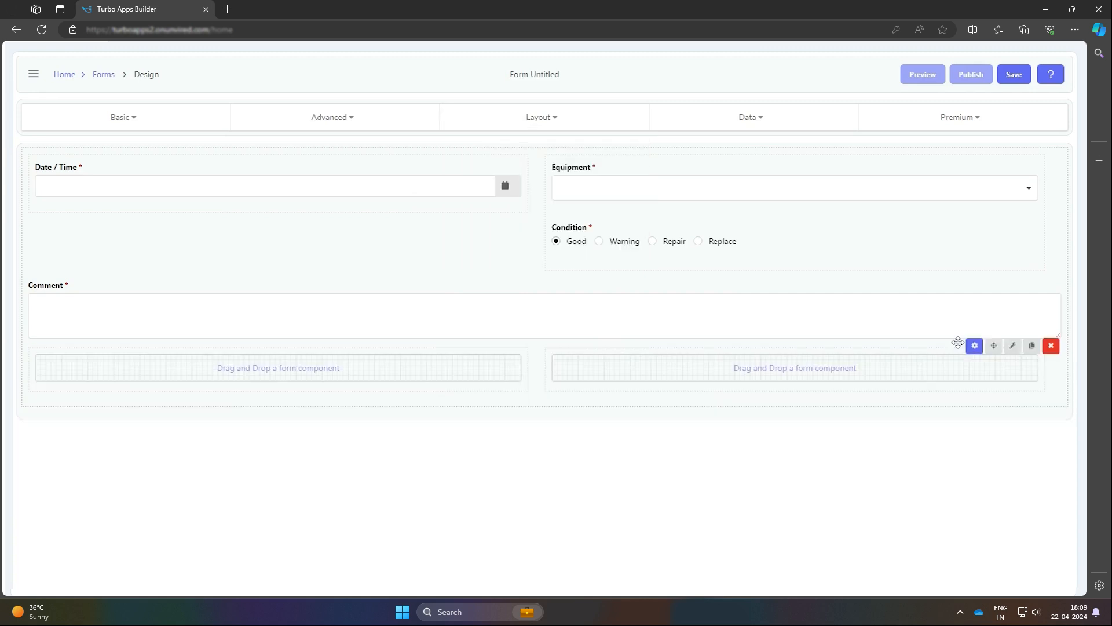
pyautogui.moveTo(979, 448); pyautogui.dragTo(958, 449)
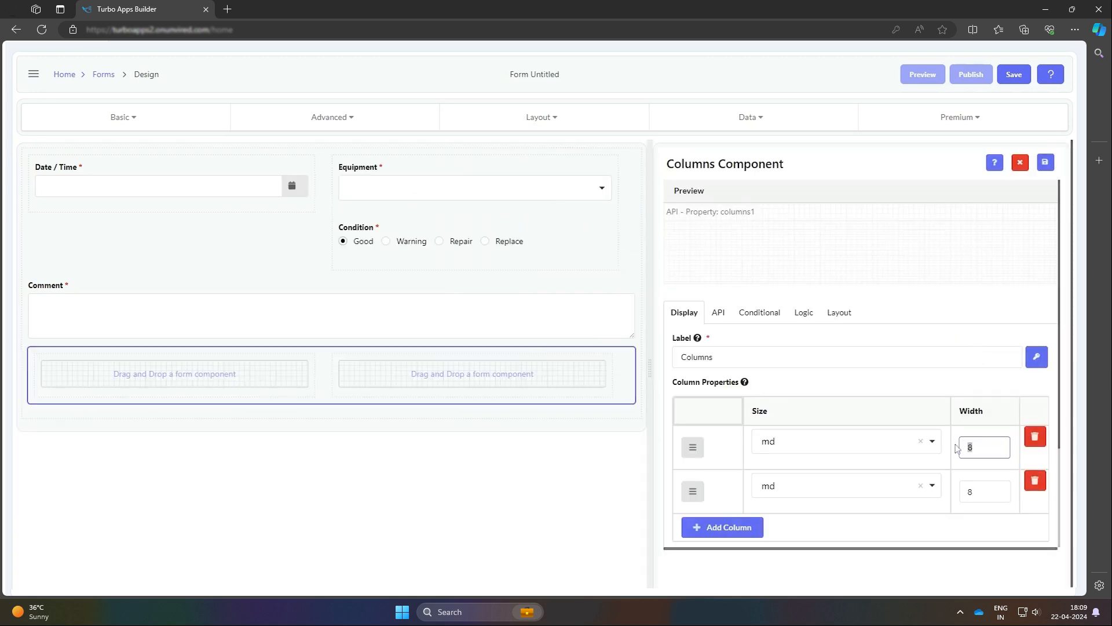
pyautogui.write('6')
pyautogui.press('Tab')
pyautogui.write('5')
# Add a third column with width 5 to the new Columns layout and save the component
pyautogui.click(725, 527)
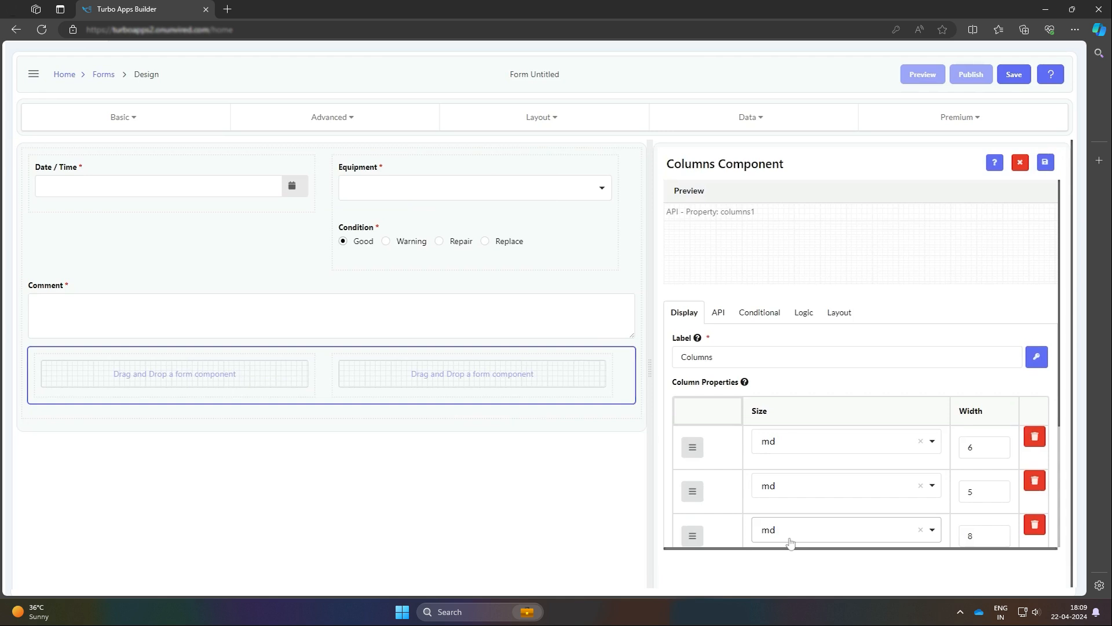
pyautogui.scroll(-2, 789, 542)
pyautogui.write('5')
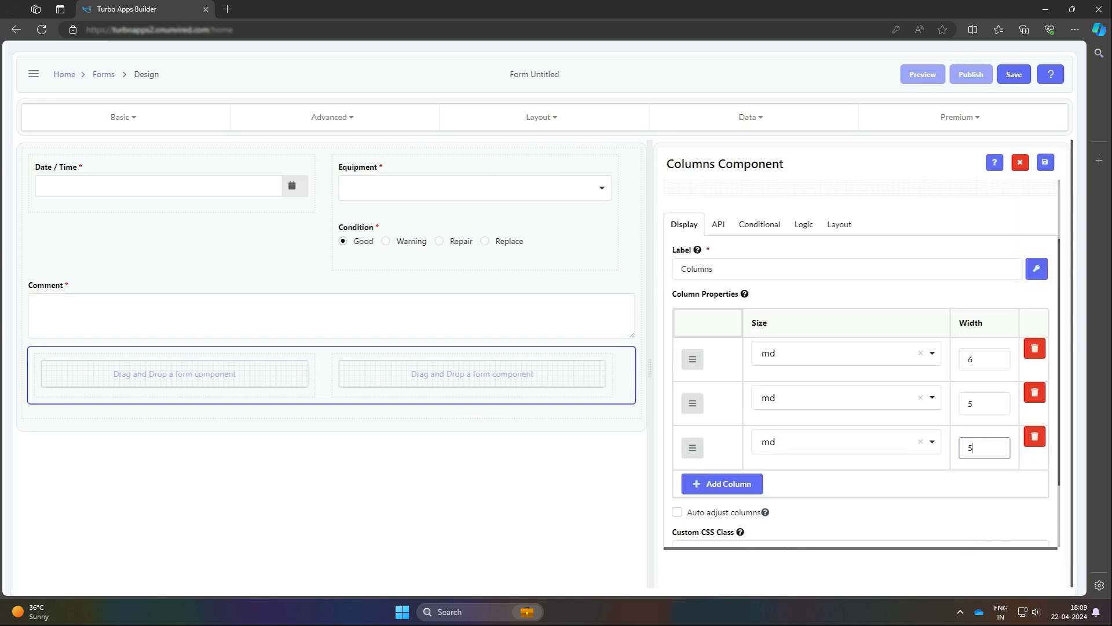
pyautogui.click(1042, 167)
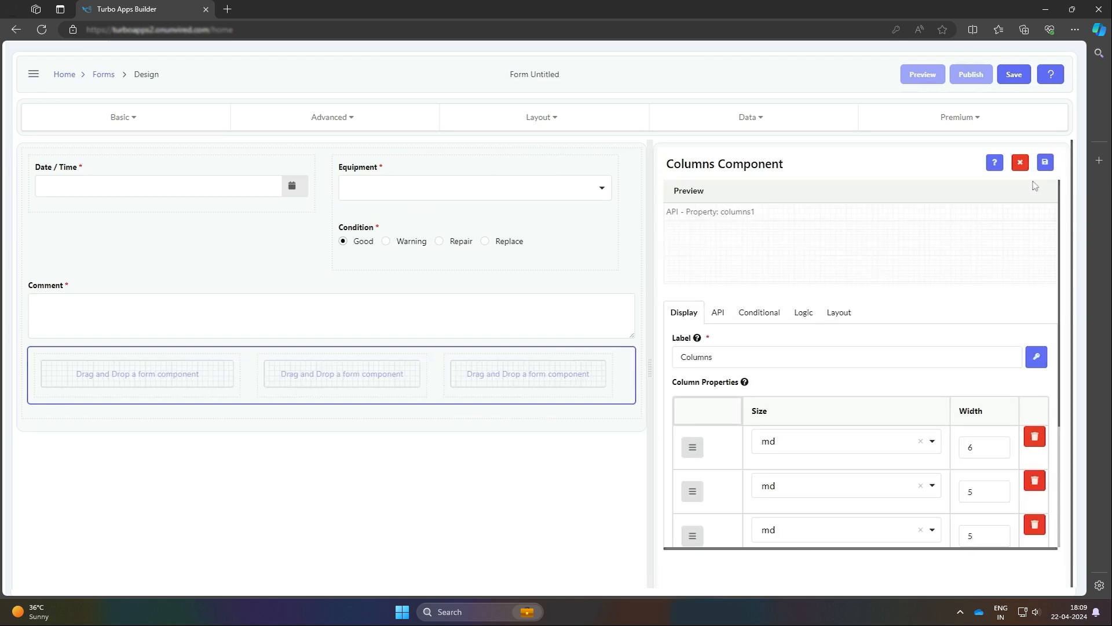
# Add a File component to the first of the three columns and label it Equipment Image
pyautogui.click(959, 117)
pyautogui.click(977, 126)
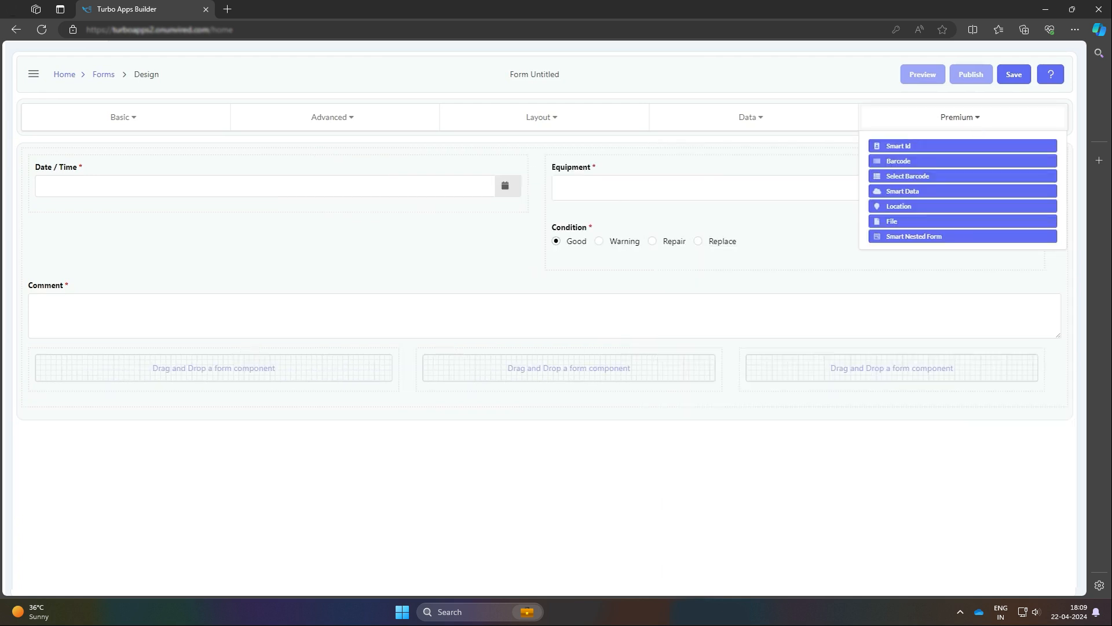
pyautogui.moveTo(916, 221); pyautogui.dragTo(238, 395)
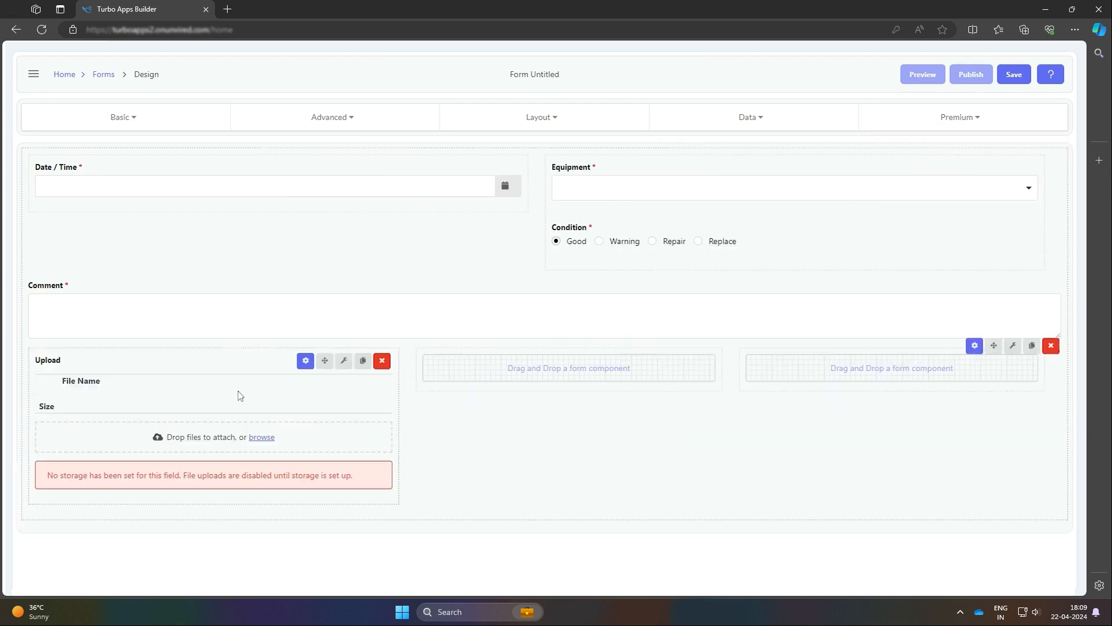
pyautogui.click(306, 364)
pyautogui.scroll(-1, 755, 436)
pyautogui.moveTo(710, 391); pyautogui.dragTo(648, 387)
pyautogui.write('Equi')
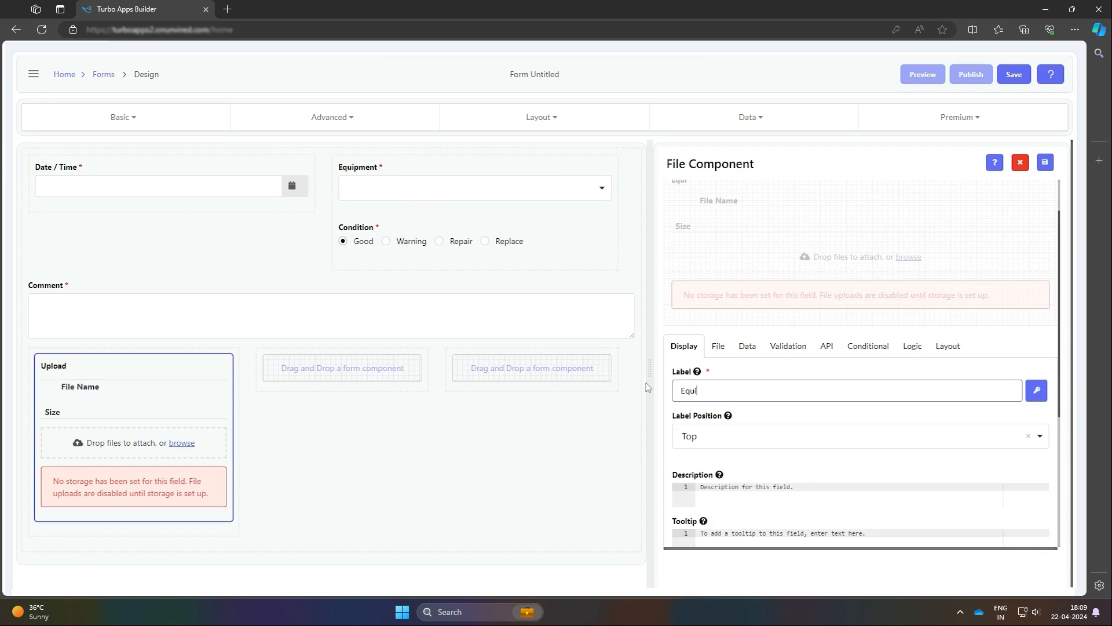
pyautogui.write('pment Image')
# Set the Equipment Image field's file storage to Base64
pyautogui.click(718, 347)
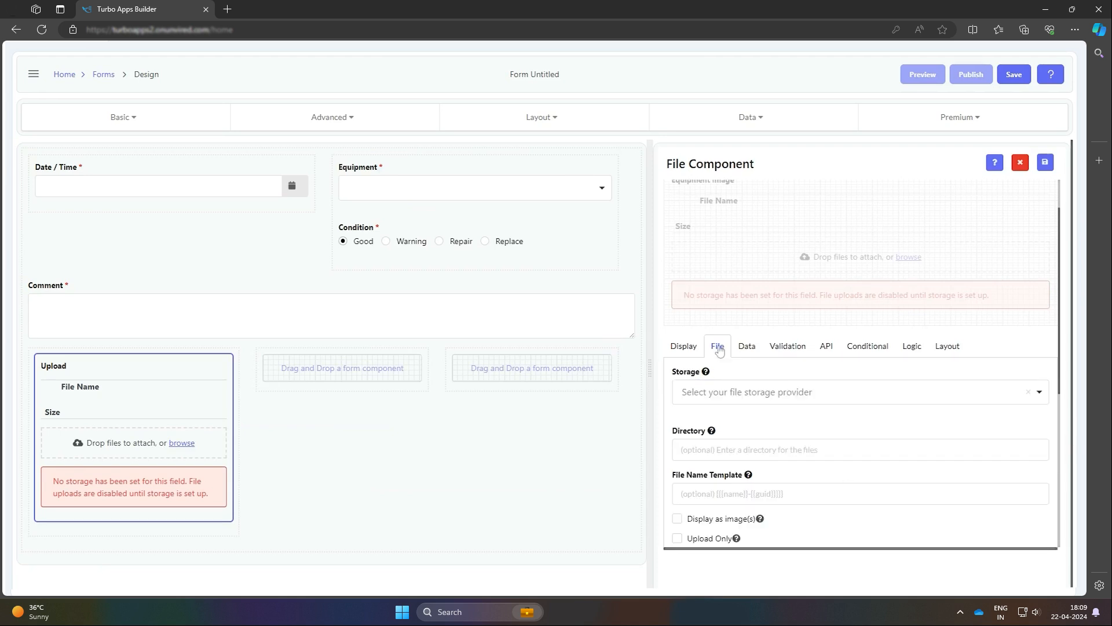
pyautogui.click(956, 391)
pyautogui.click(728, 438)
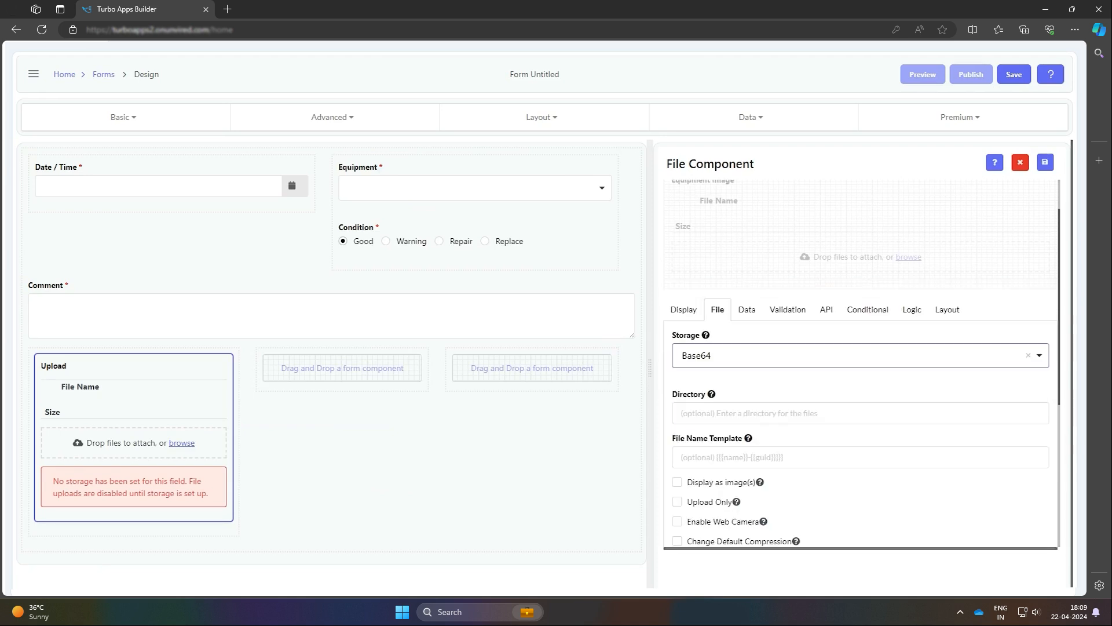
# Set the upload directory to Image Upload Only, and enable Web Camera and Change Default Compression with a compression size of 1 MB
pyautogui.click(677, 482)
pyautogui.click(677, 501)
pyautogui.click(677, 522)
pyautogui.click(677, 540)
pyautogui.scroll(-3, 729, 433)
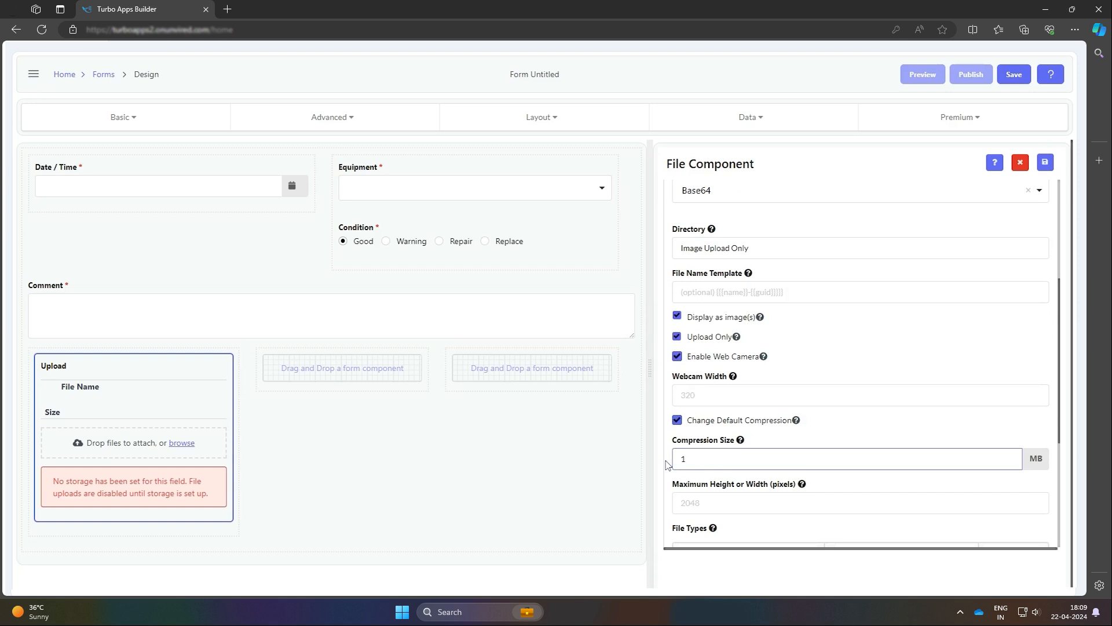
pyautogui.scroll(2, 791, 255)
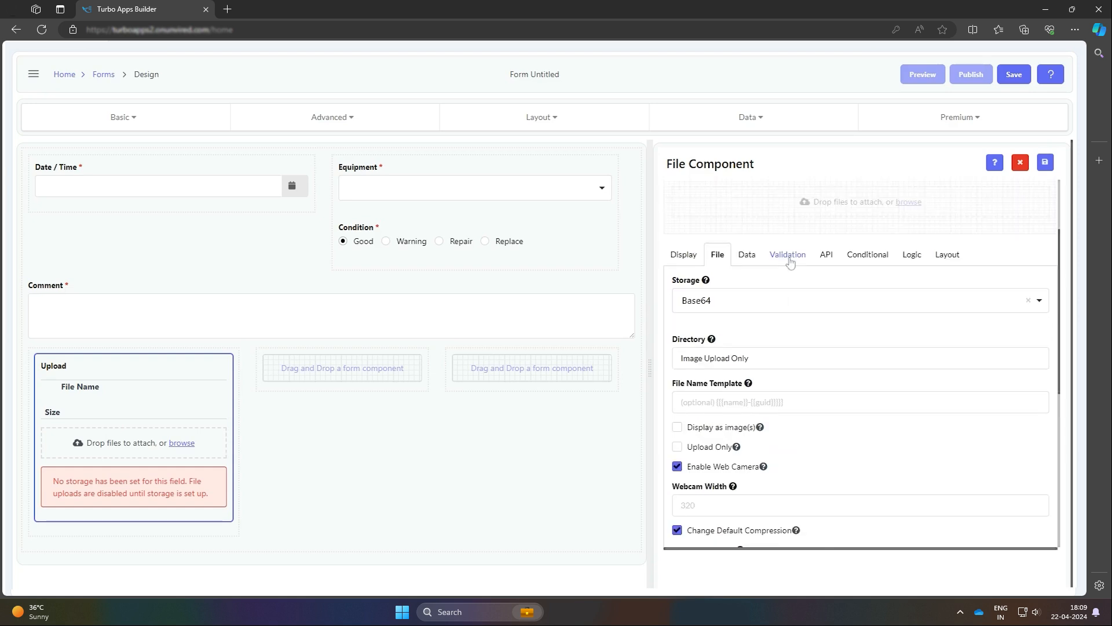
# Make the Equipment Image field required and set its API property name to equipmentImage
pyautogui.click(789, 257)
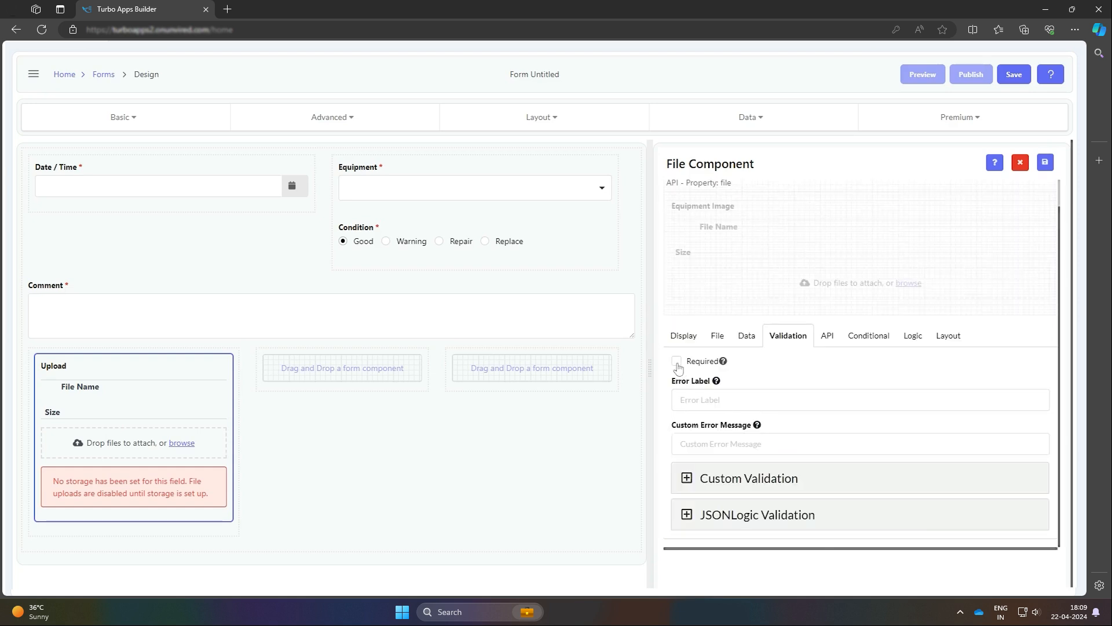
pyautogui.click(676, 361)
pyautogui.click(827, 338)
pyautogui.doubleClick(690, 381)
pyautogui.write('equipmentImage')
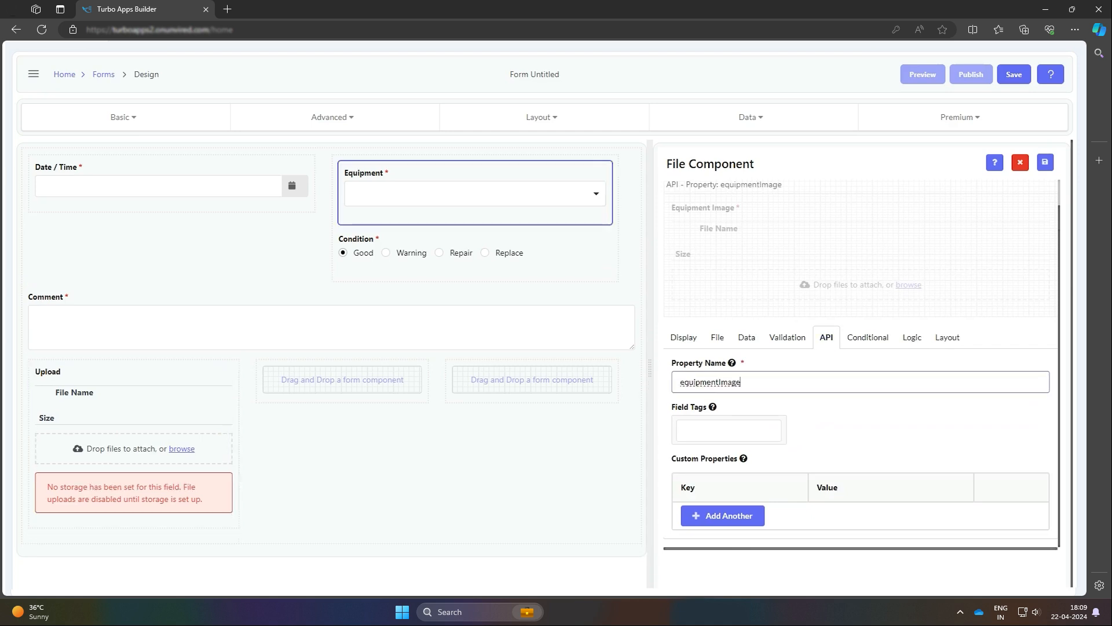
# Add an advanced logic rule to the Equipment Image component and name it repair
pyautogui.click(911, 338)
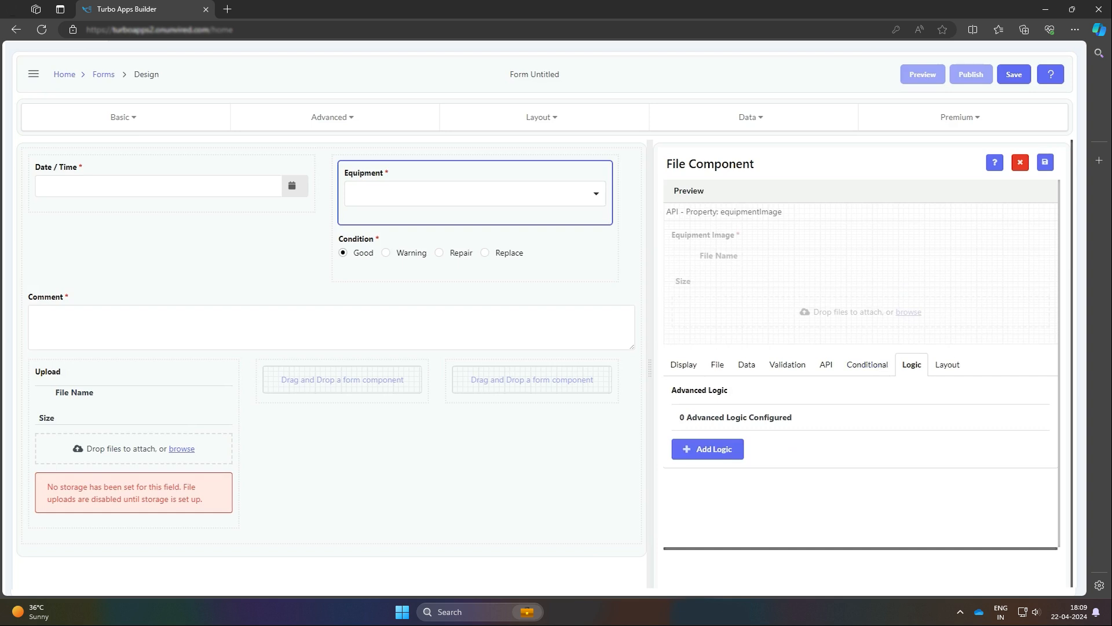
pyautogui.click(721, 457)
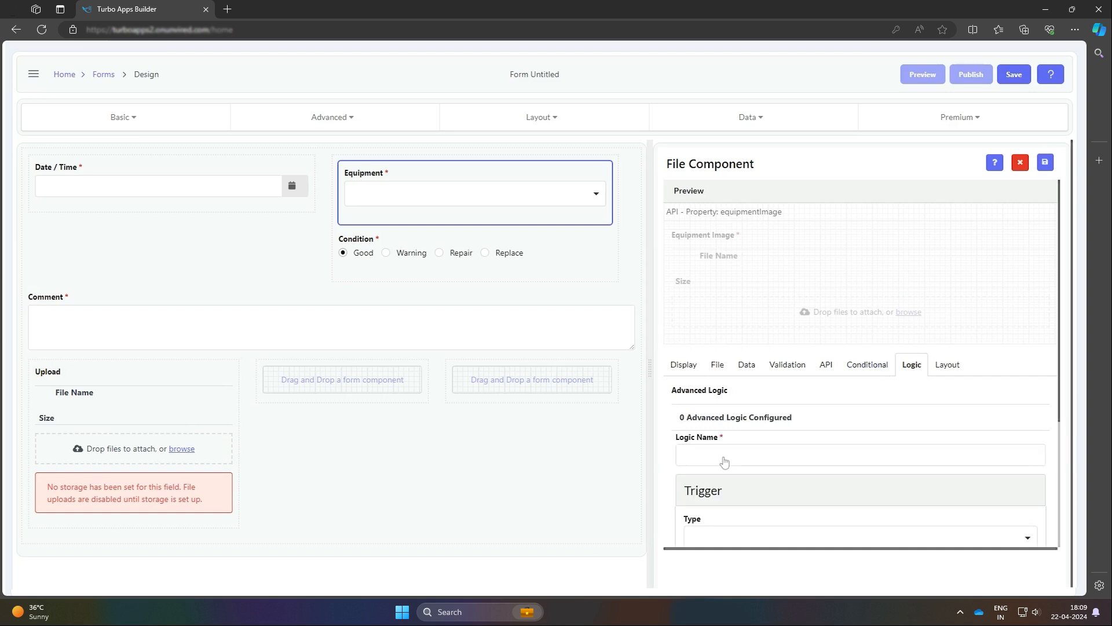
pyautogui.scroll(-1, 724, 462)
pyautogui.click(708, 398)
pyautogui.scroll(-1, 705, 388)
pyautogui.write('repair')
# Set the rule's trigger type to Simple, firing when Condition (comment) has the value repair
pyautogui.click(737, 429)
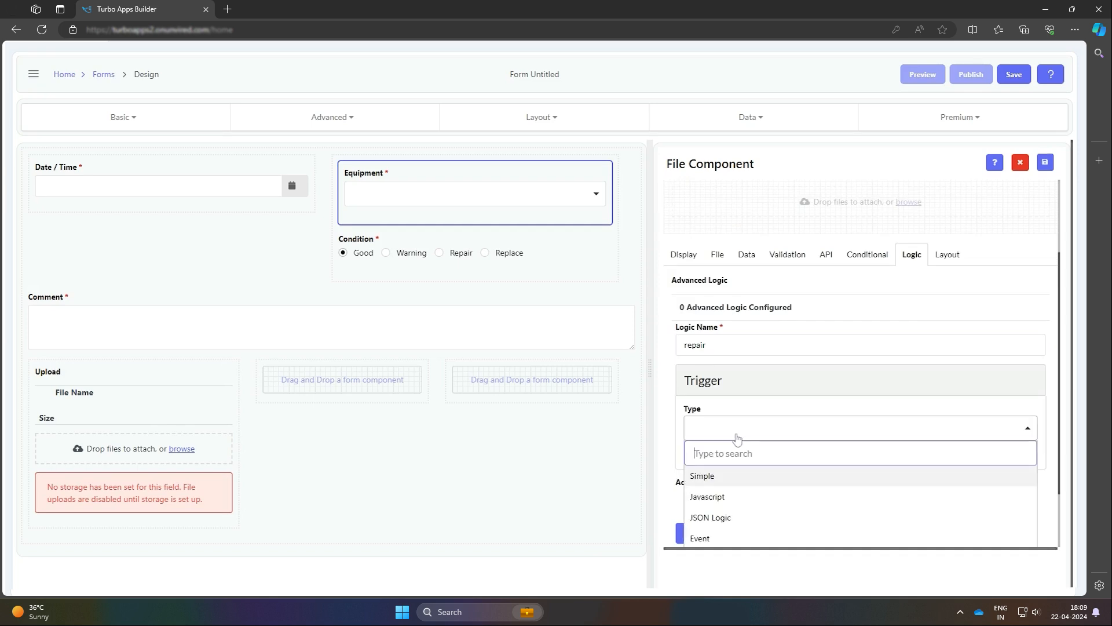
pyautogui.click(748, 472)
pyautogui.scroll(-1, 768, 435)
pyautogui.click(768, 435)
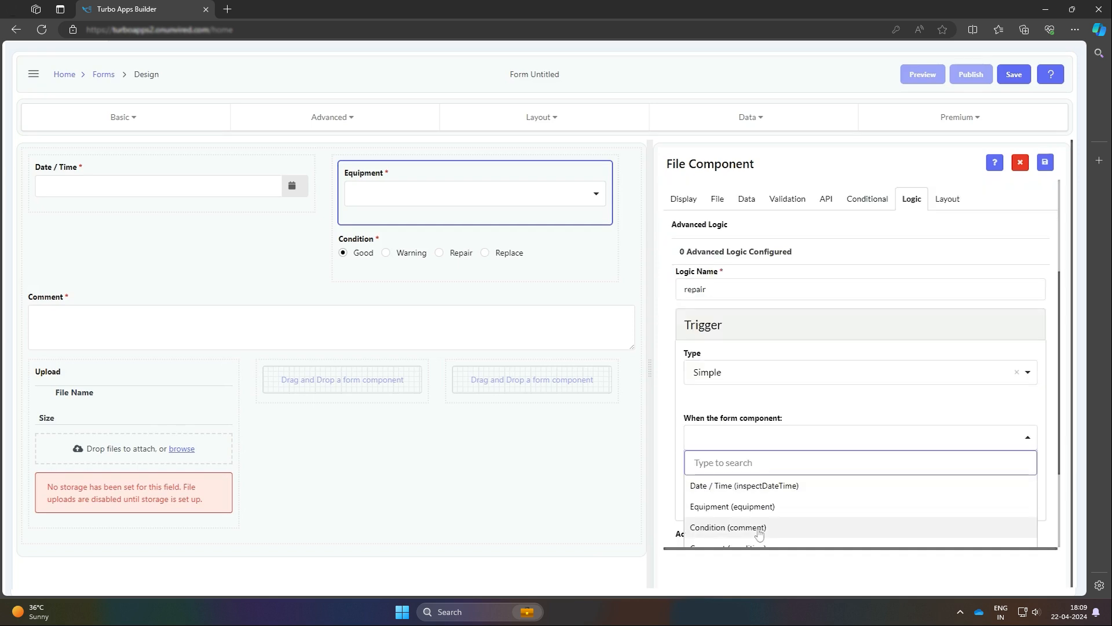
pyautogui.click(766, 526)
pyautogui.scroll(-1, 766, 486)
pyautogui.click(769, 444)
pyautogui.write('repair')
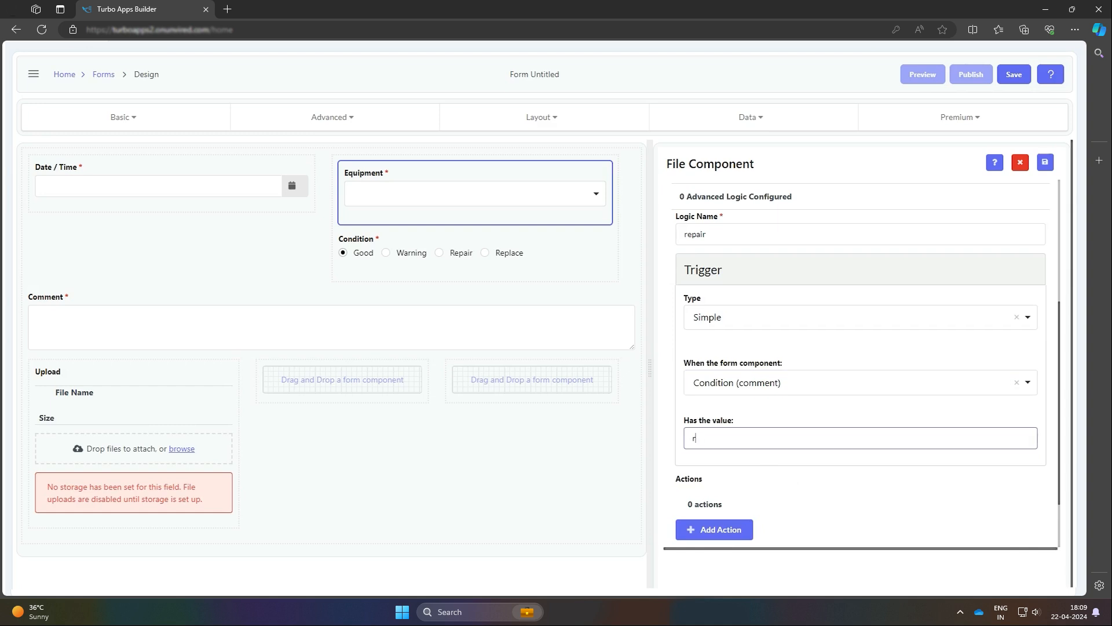
# Add an action named repairmandatory to the repair rule and set its type to Property
pyautogui.click(744, 524)
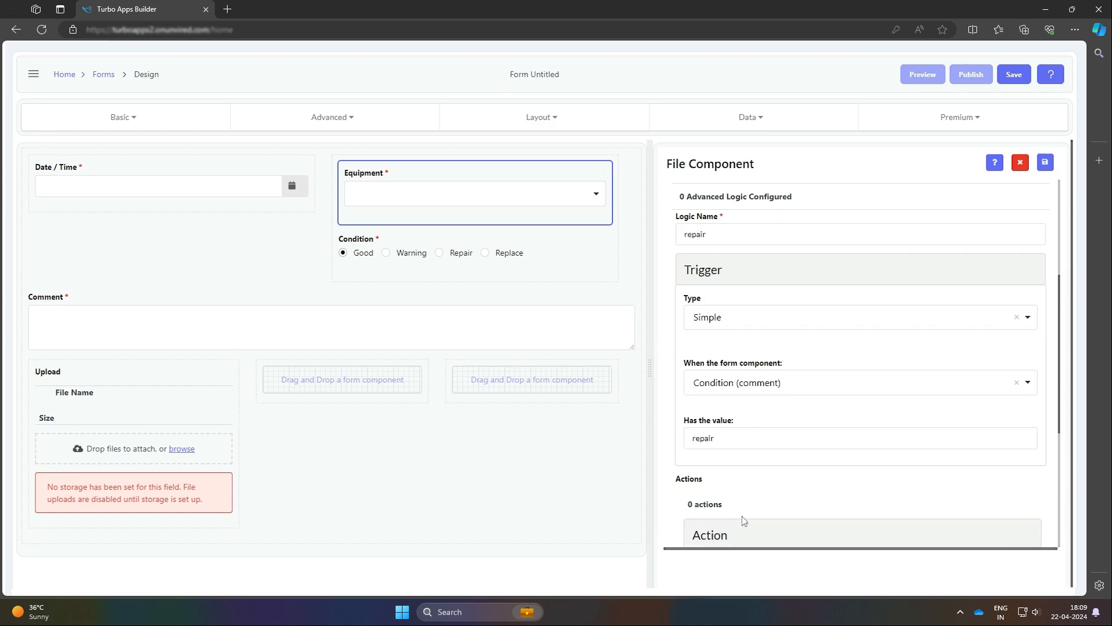
pyautogui.scroll(-3, 743, 520)
pyautogui.scroll(-2, 743, 481)
pyautogui.click(748, 341)
pyautogui.write('repairmandatory')
pyautogui.click(736, 383)
pyautogui.click(745, 429)
# Make the action set the Required property to True, and save the action and the logic rule
pyautogui.scroll(-2, 724, 371)
pyautogui.click(724, 371)
pyautogui.click(733, 431)
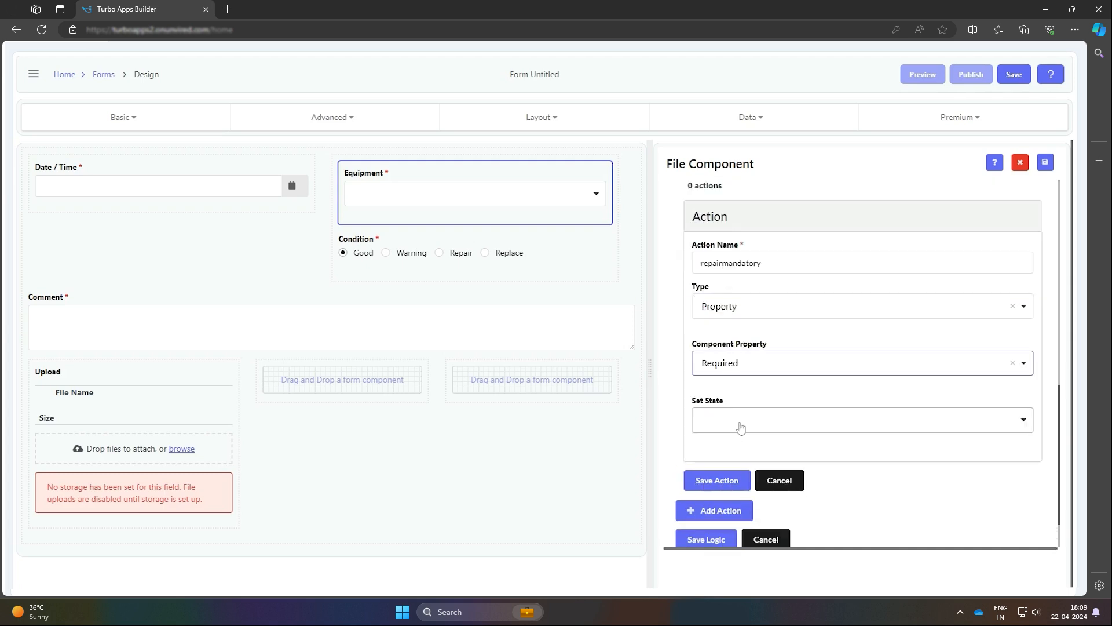
pyautogui.click(738, 426)
pyautogui.click(736, 469)
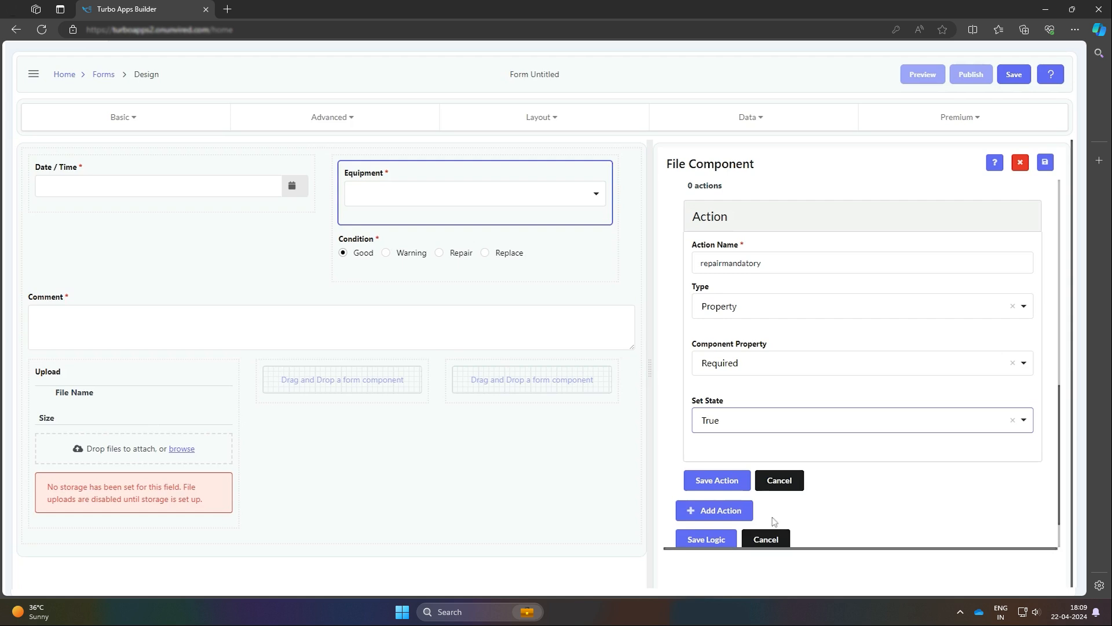
pyautogui.click(717, 480)
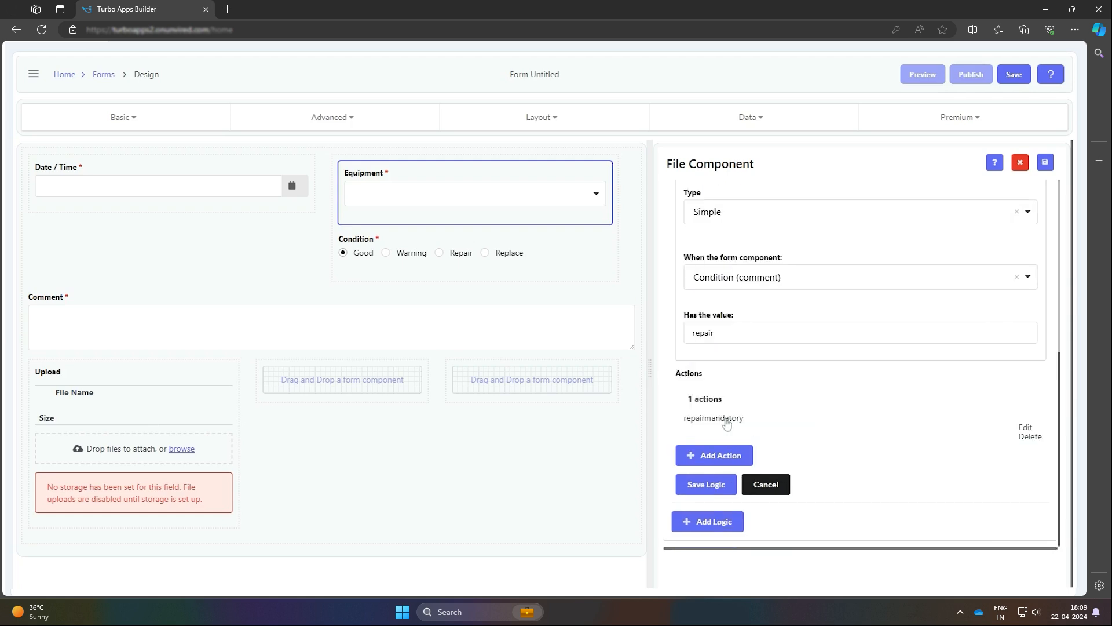
pyautogui.click(707, 485)
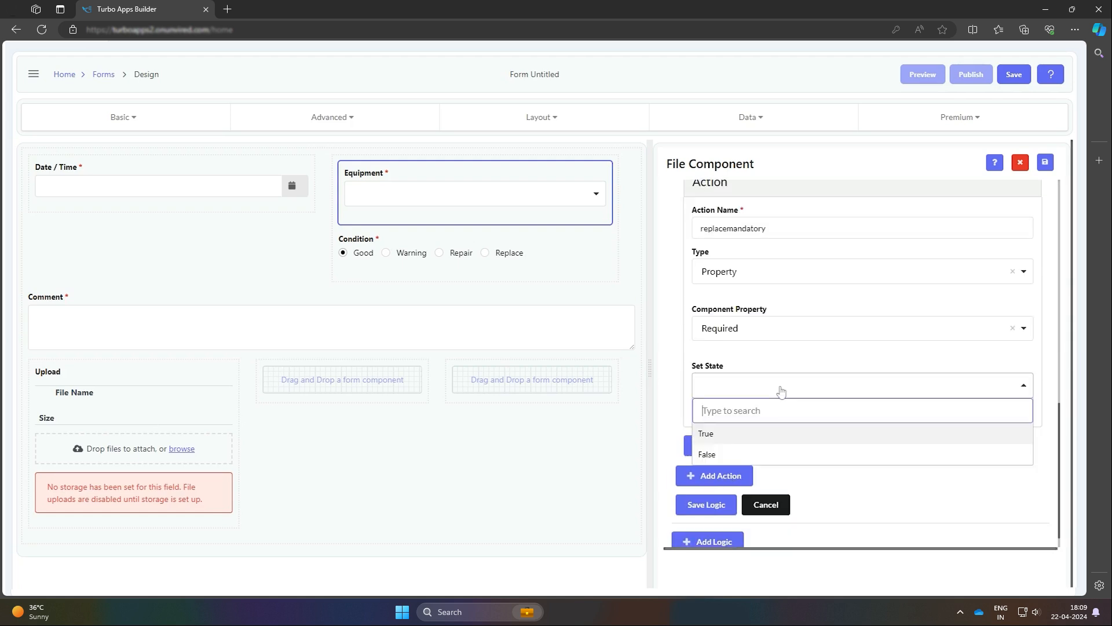
# Set the replacemandatory action's state to True, save the action with its logic rule, and close the component settings
pyautogui.click(747, 440)
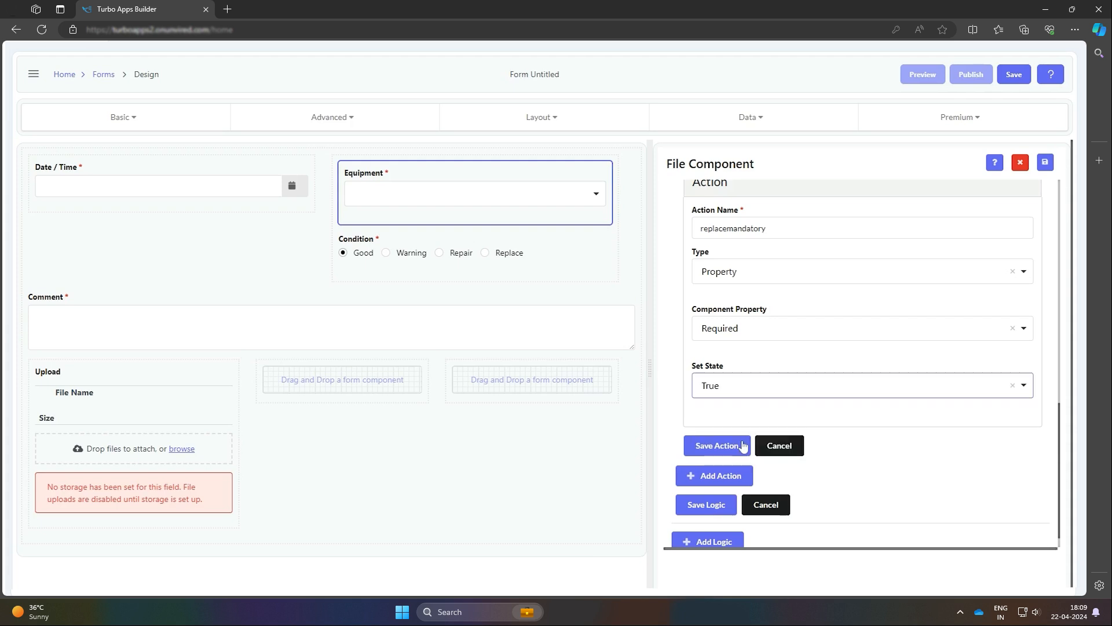
pyautogui.click(708, 444)
pyautogui.click(718, 503)
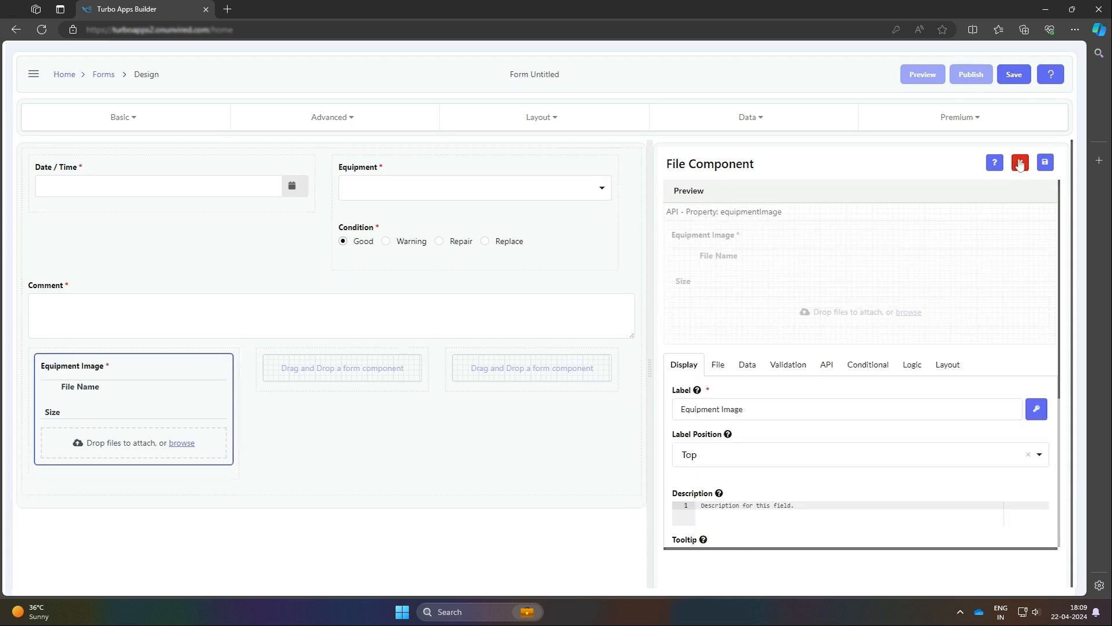
pyautogui.click(1020, 164)
# Add a Select component to the middle column and label it Inspected By
pyautogui.click(123, 117)
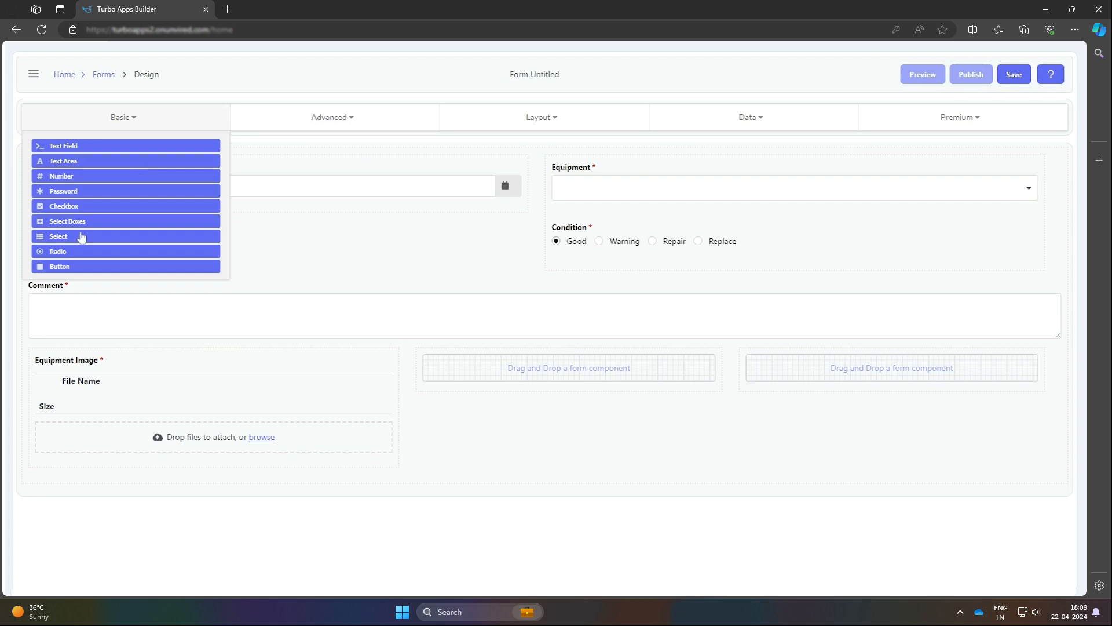
pyautogui.moveTo(81, 236); pyautogui.dragTo(551, 371)
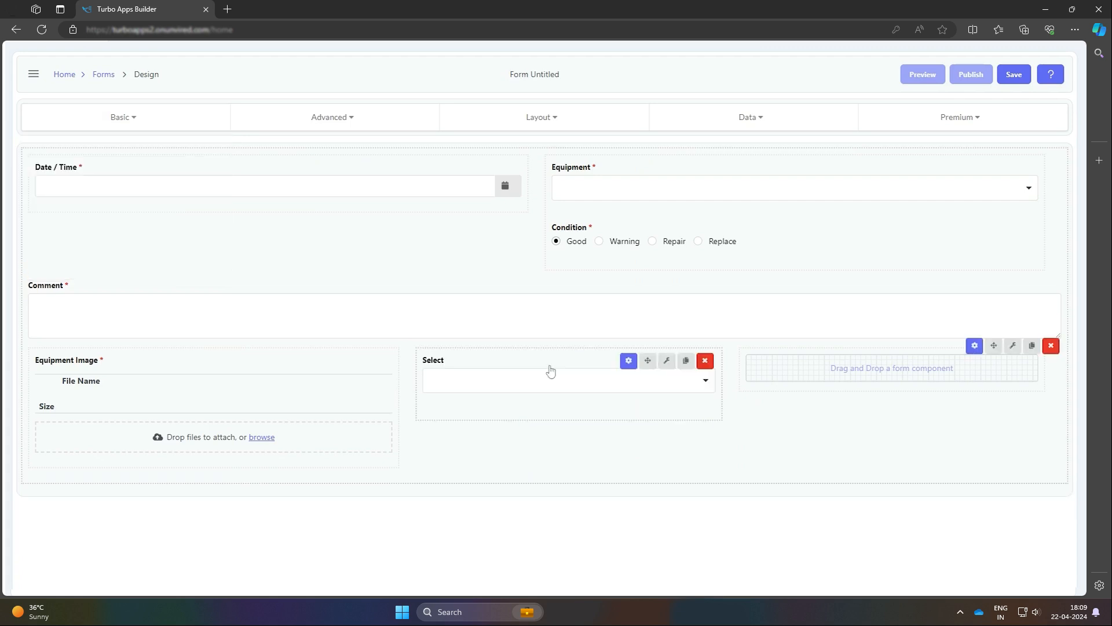
pyautogui.click(629, 360)
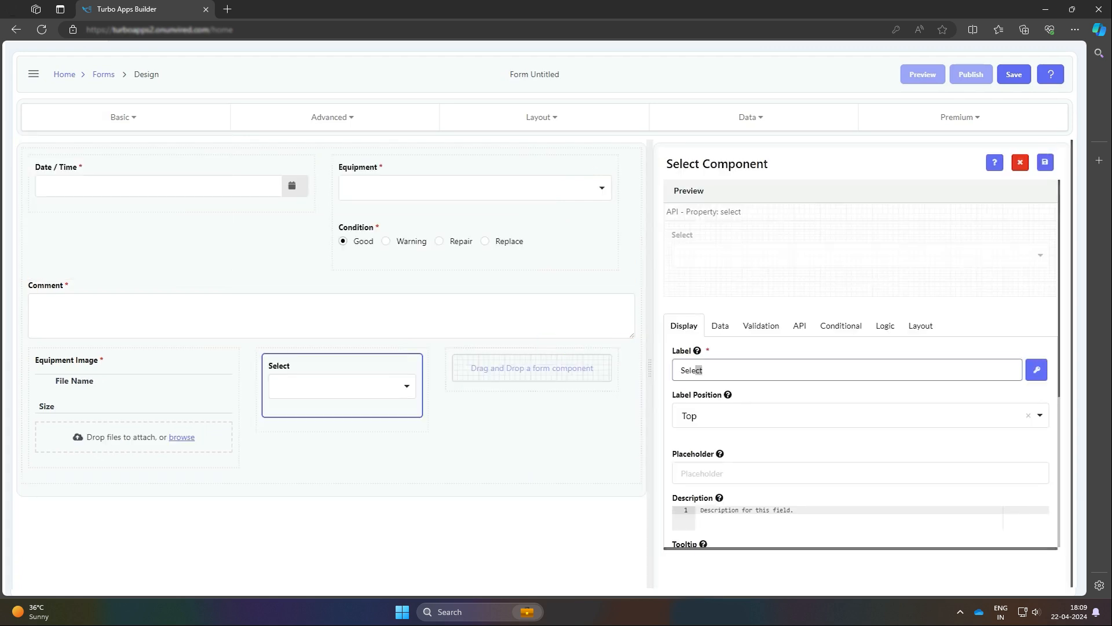
pyautogui.write('Inspected BY')
pyautogui.press('BackSpace')
pyautogui.write('y')
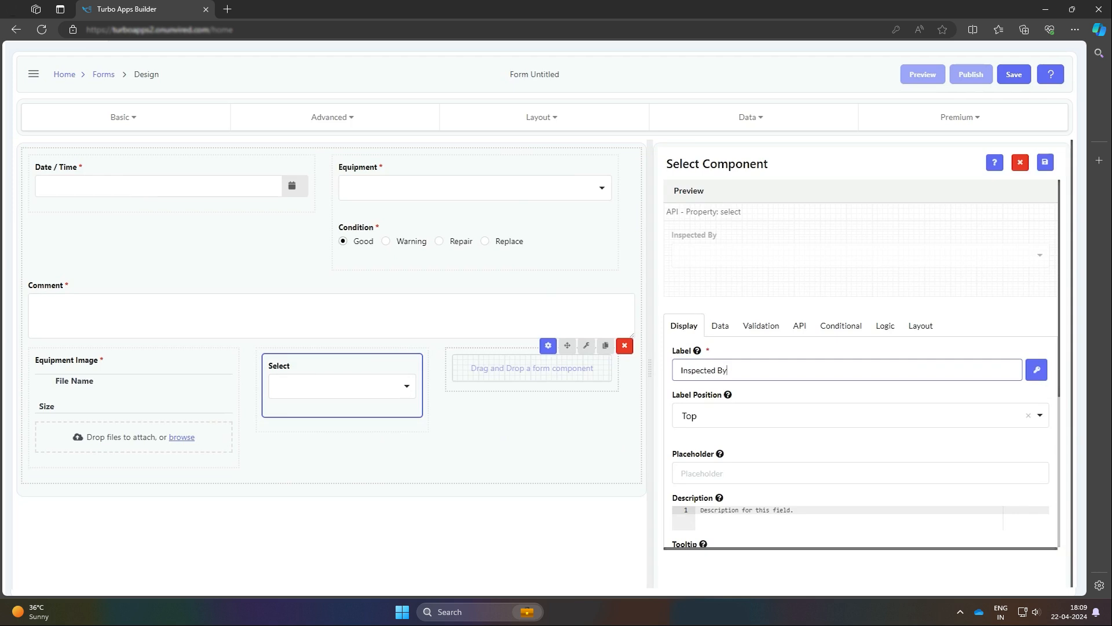
# Enter the first two inspectors' full names as data source options for Inspected By, with values 1 and 2
pyautogui.click(720, 327)
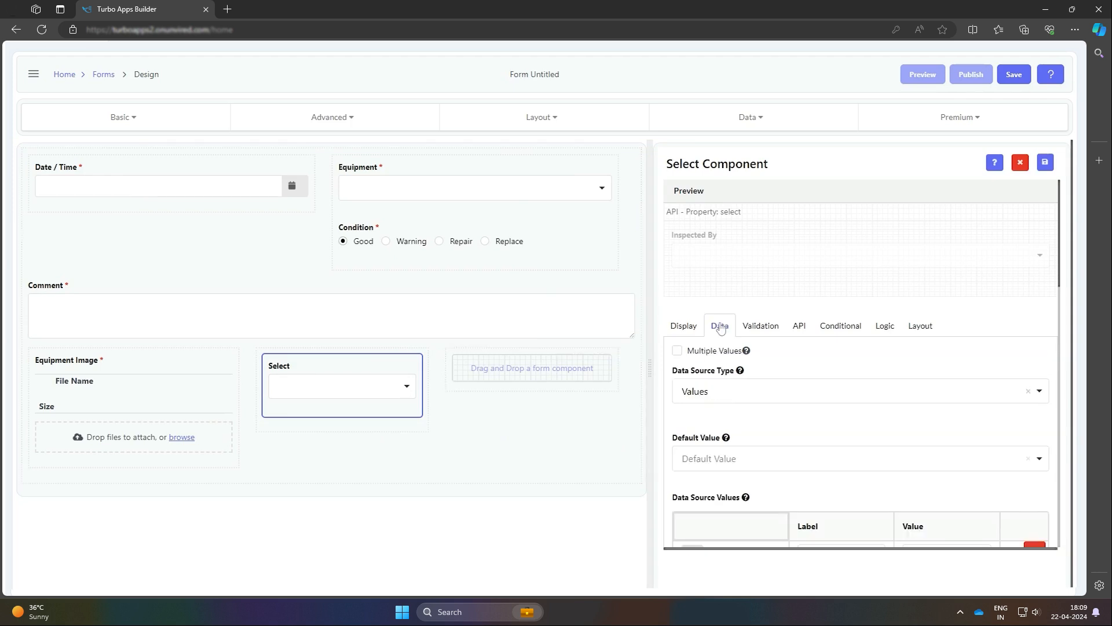
pyautogui.scroll(-3, 721, 328)
pyautogui.click(842, 389)
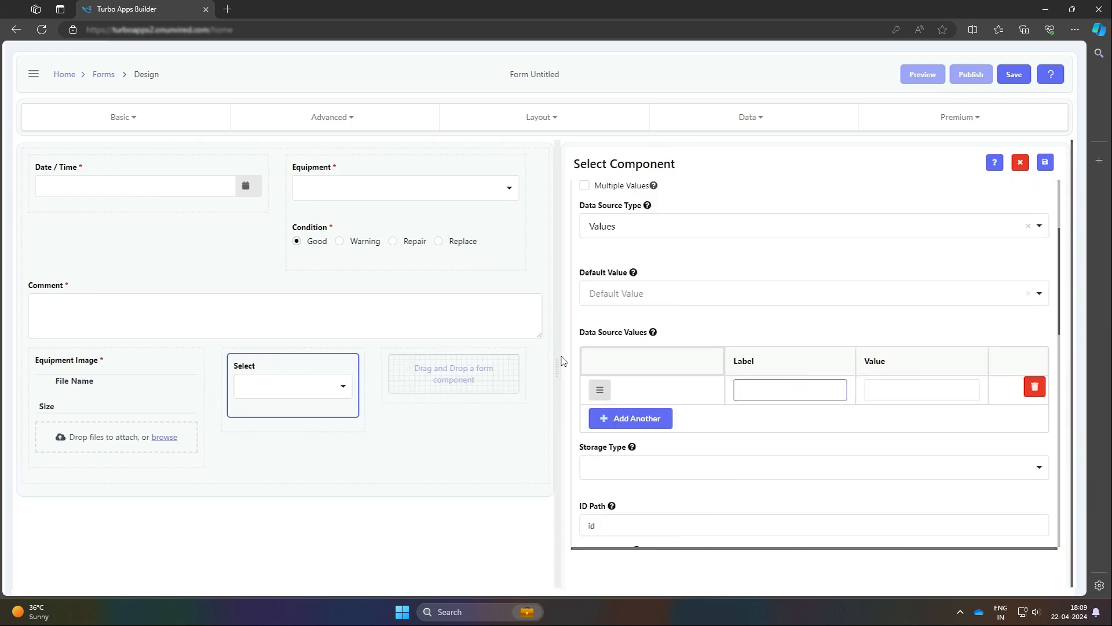
pyautogui.write('Alex Johnson')
pyautogui.press('Tab')
pyautogui.write('1')
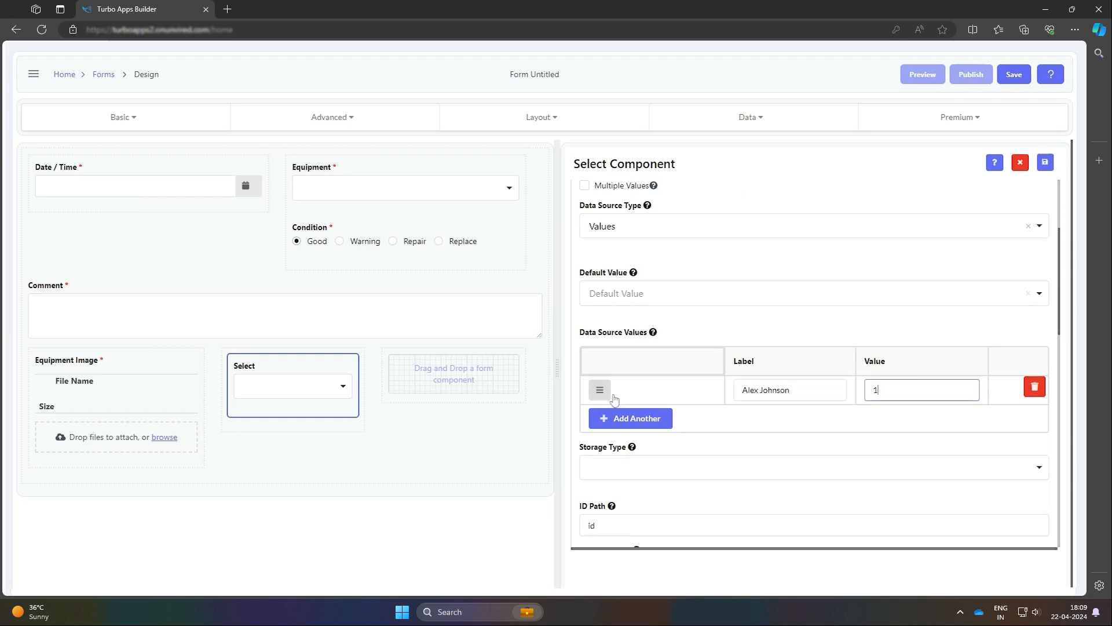
pyautogui.click(636, 423)
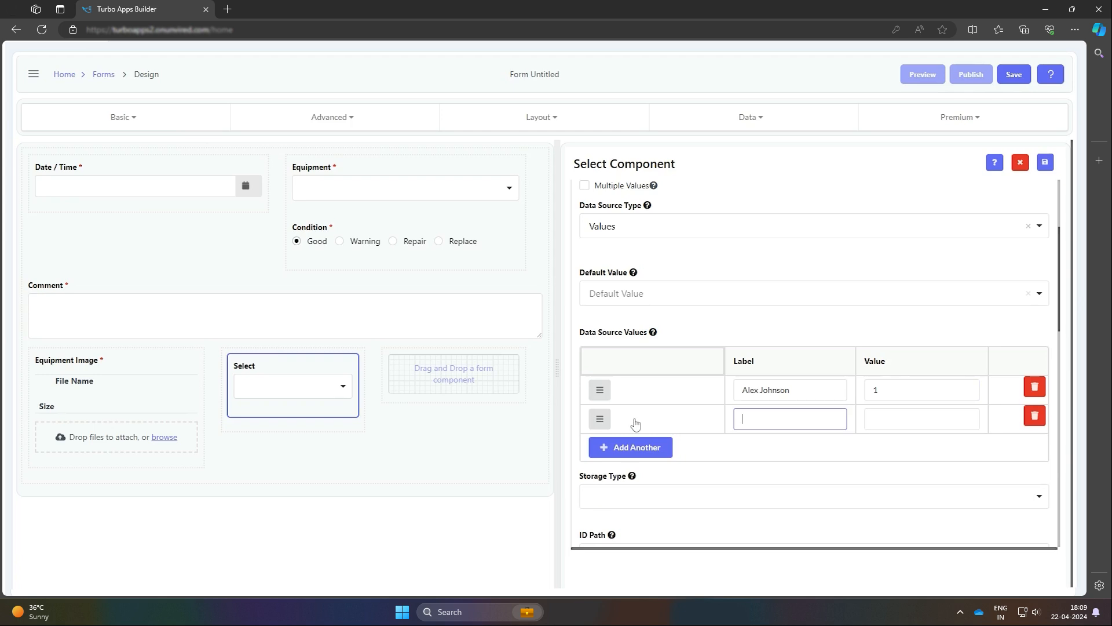
pyautogui.write('Bardon Clark')
pyautogui.press('Tab')
pyautogui.write('2')
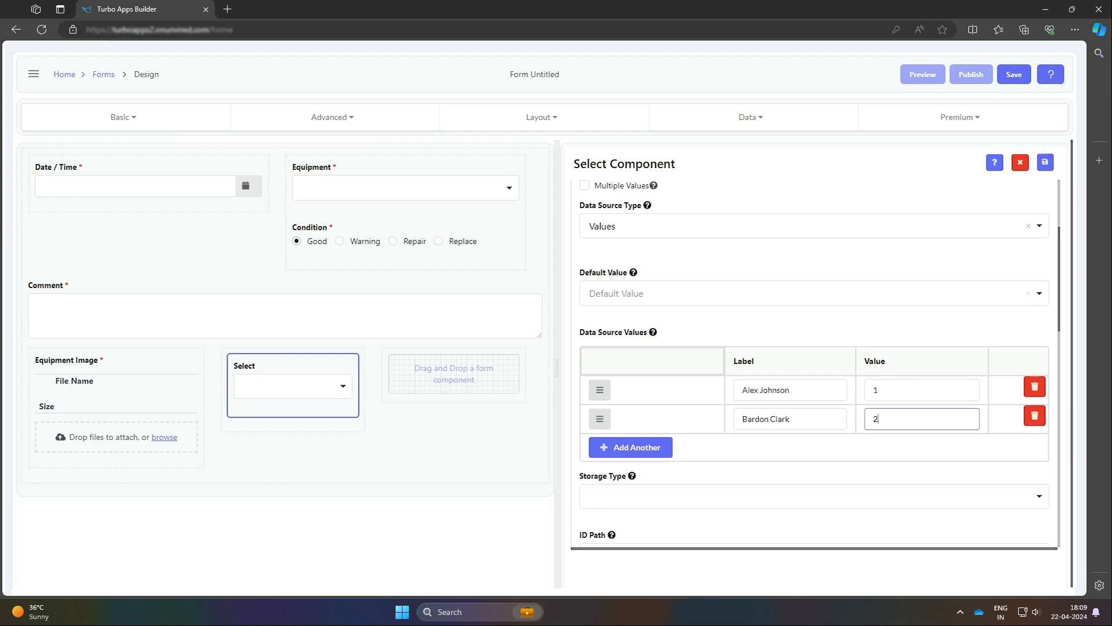
# Add three more inspectors' full names to the data source options, with values 3, 4 and 5
pyautogui.click(613, 453)
pyautogui.write('JustinTaylor')
pyautogui.press('Tab')
pyautogui.write('3')
pyautogui.click(618, 475)
pyautogui.write('Kevin Aderson')
pyautogui.press('Tab')
pyautogui.write('4')
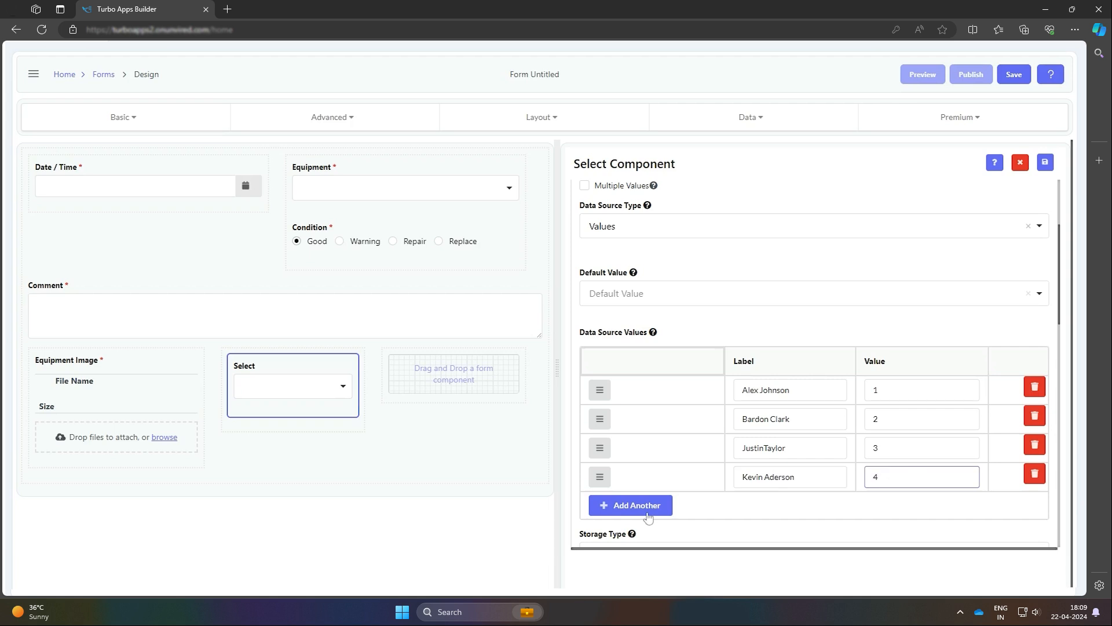
pyautogui.click(646, 512)
pyautogui.write('Ryan Miller')
pyautogui.press('Tab')
pyautogui.write('5')
pyautogui.scroll(-1, 648, 516)
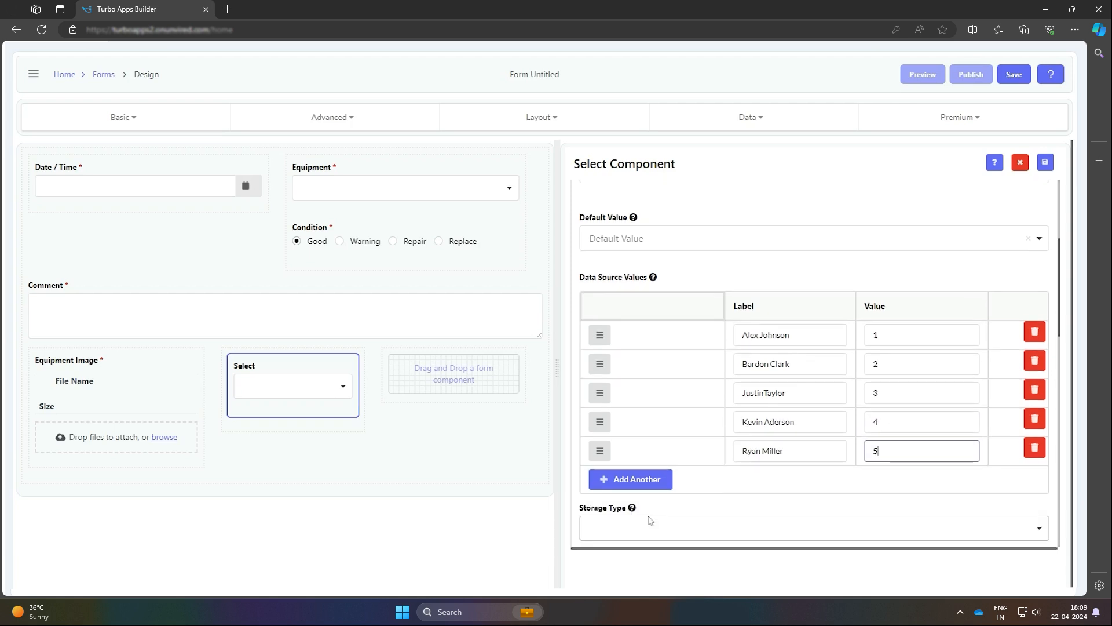
# Set the Inspected By field as required and save the component settings
pyautogui.click(721, 351)
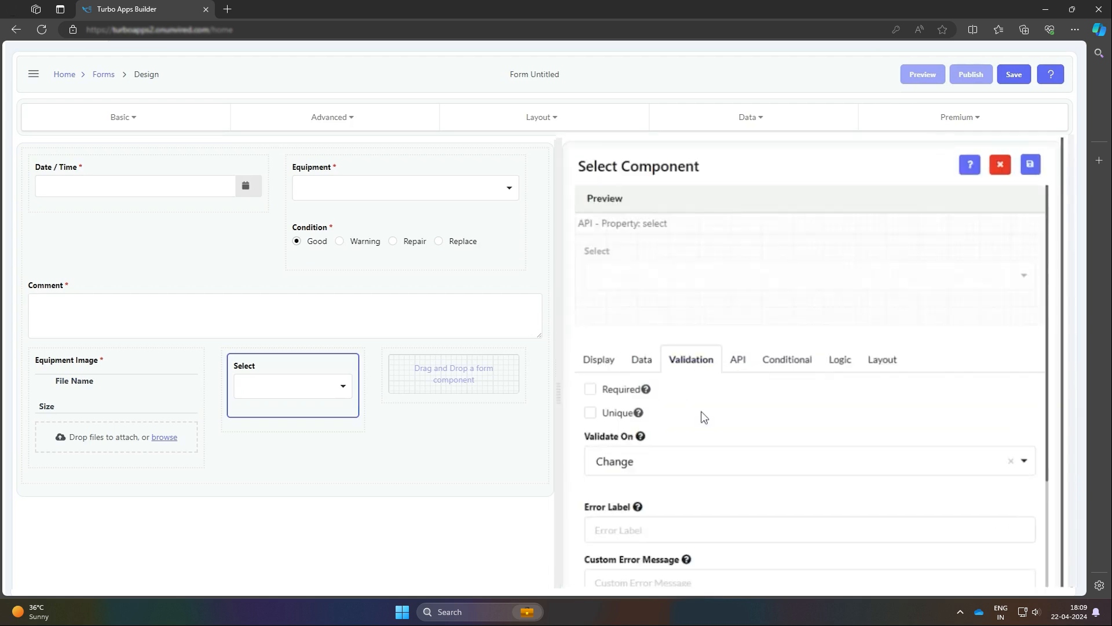
pyautogui.click(592, 392)
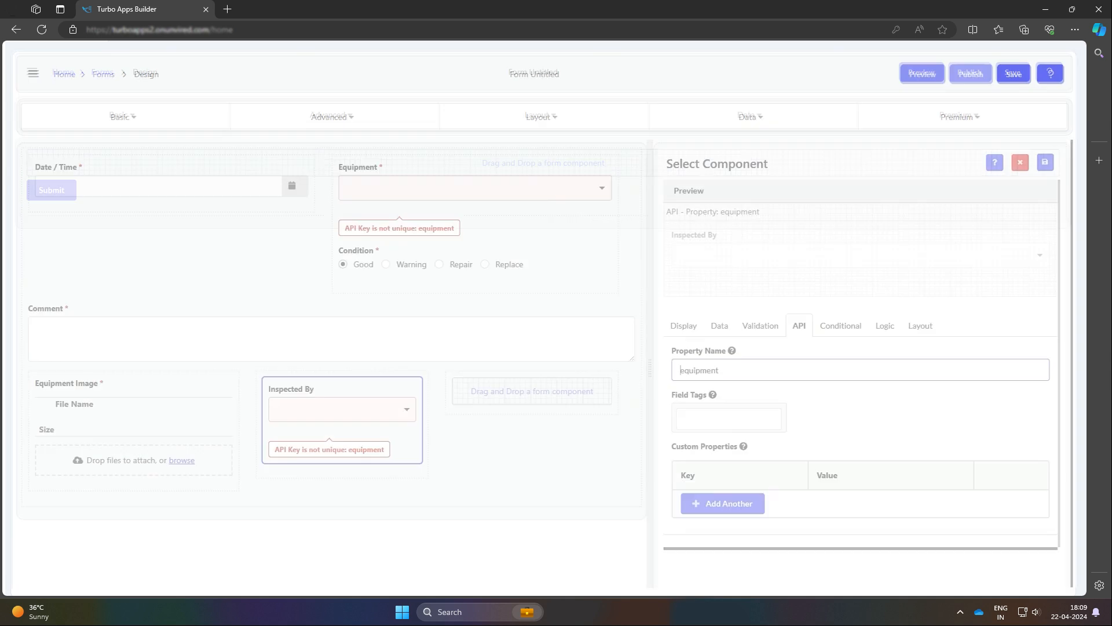
pyautogui.click(1037, 164)
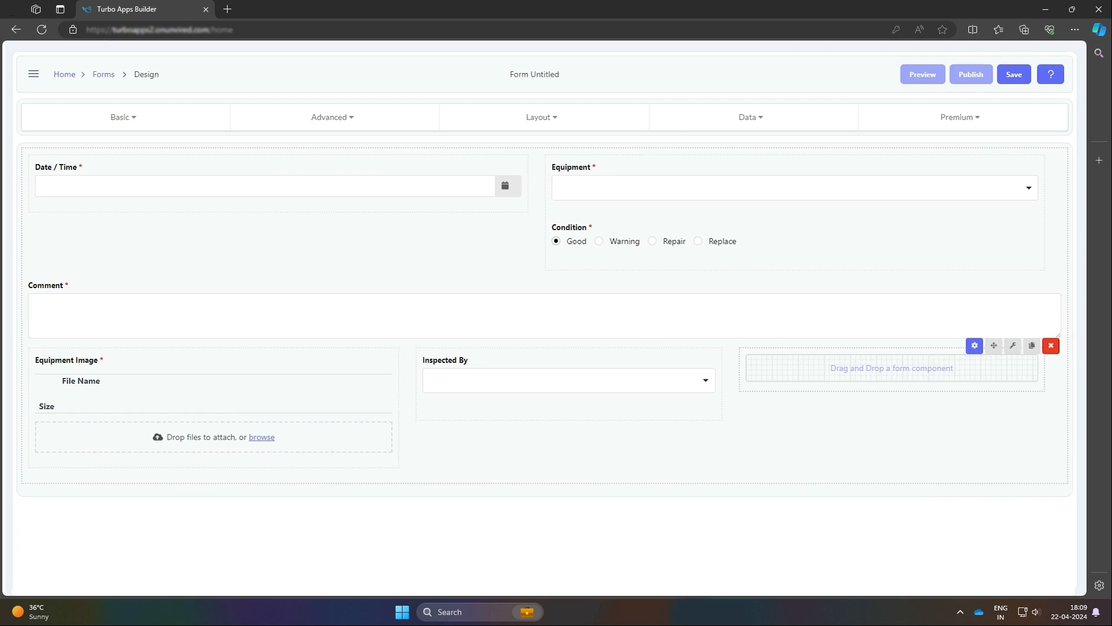
# Add a Signature component to the third column and label it Sign
pyautogui.click(338, 118)
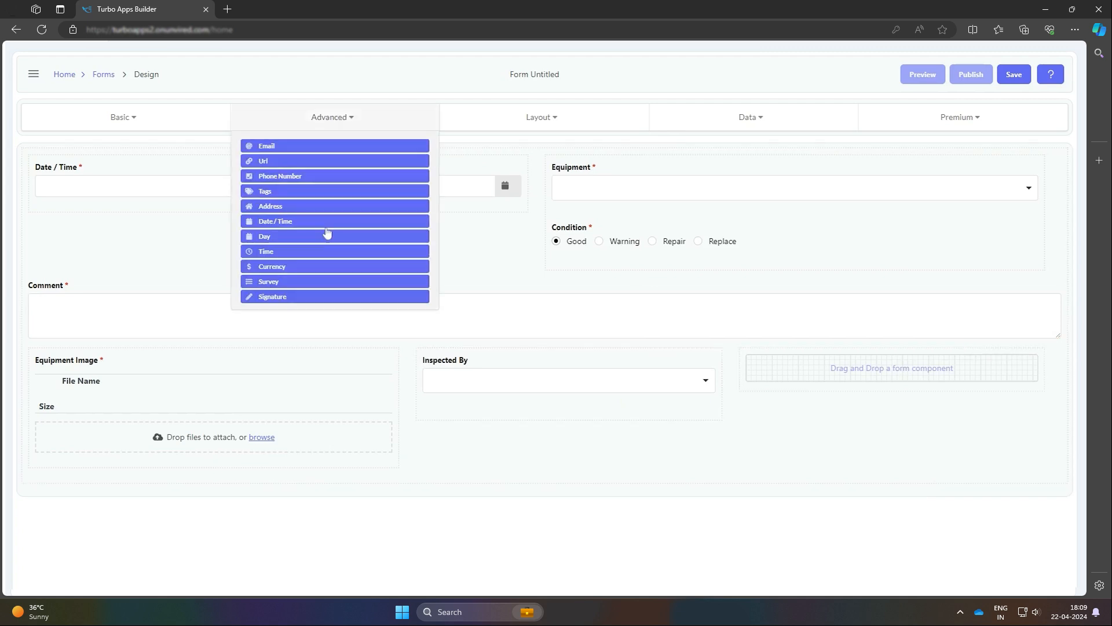
pyautogui.moveTo(310, 296)
pyautogui.mouseDown()
pyautogui.moveTo(824, 400)
pyautogui.moveTo(849, 386)
pyautogui.mouseUp()
pyautogui.write('Sign')
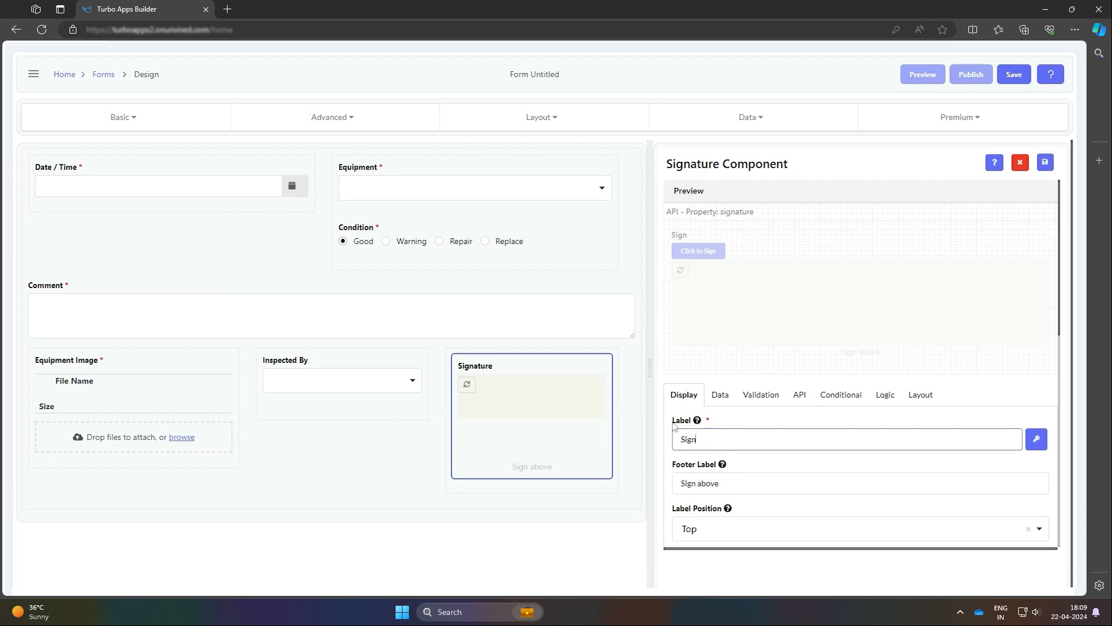
# Turn off Enable Click to Sign for the signature field
pyautogui.scroll(-6, 860, 360)
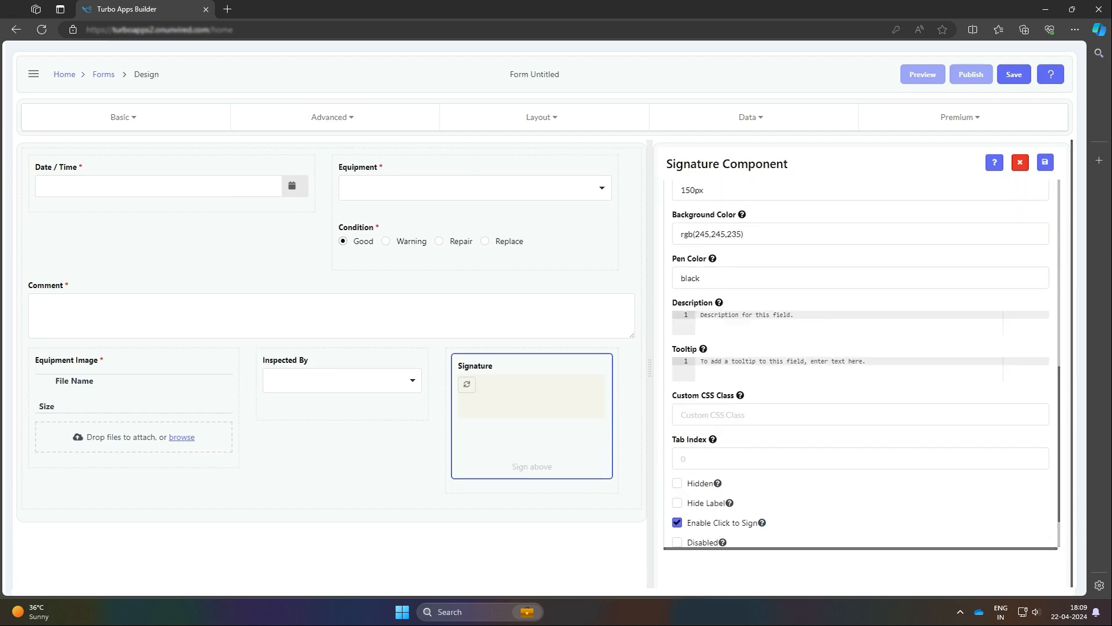
pyautogui.scroll(-1, 860, 359)
pyautogui.click(677, 465)
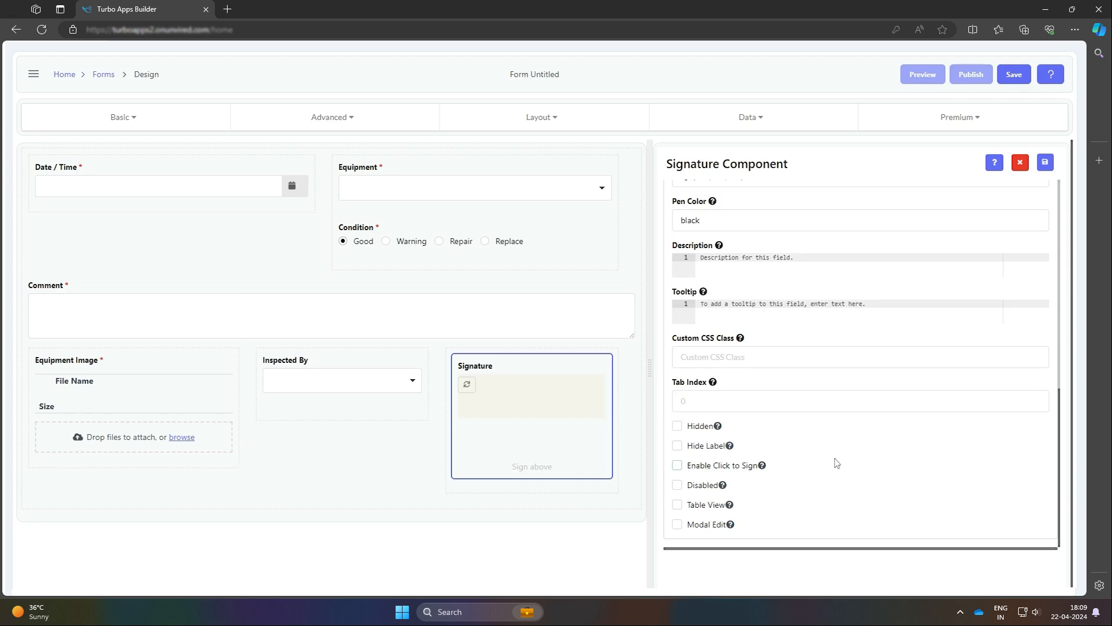
# Make the signature field required, set its API property name to sign, and save the component
pyautogui.scroll(6, 753, 235)
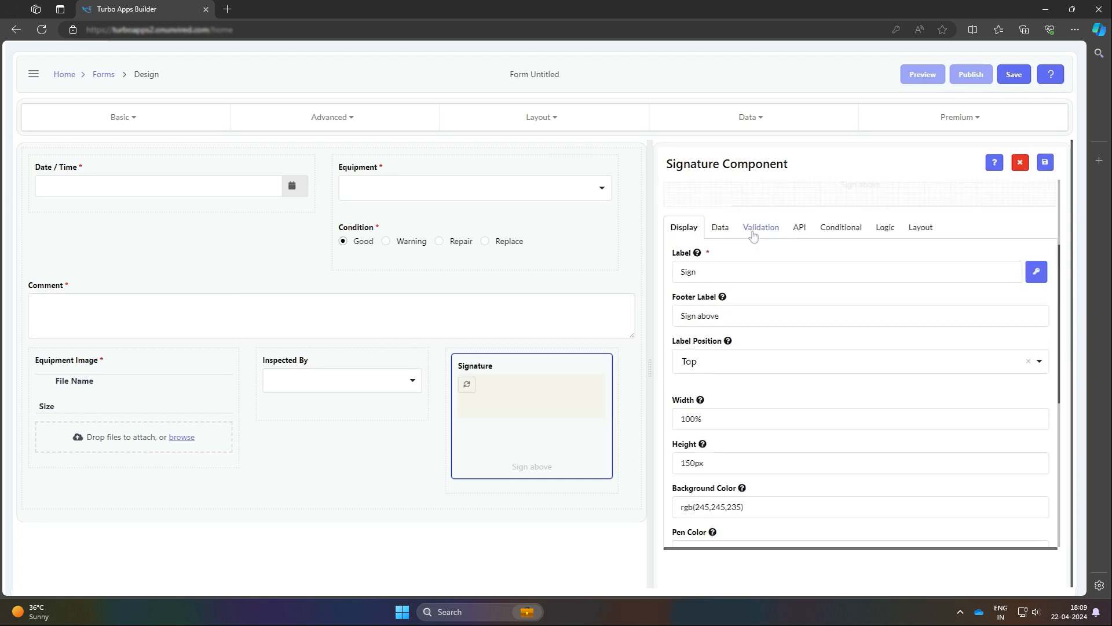
pyautogui.click(753, 234)
pyautogui.click(677, 361)
pyautogui.click(806, 341)
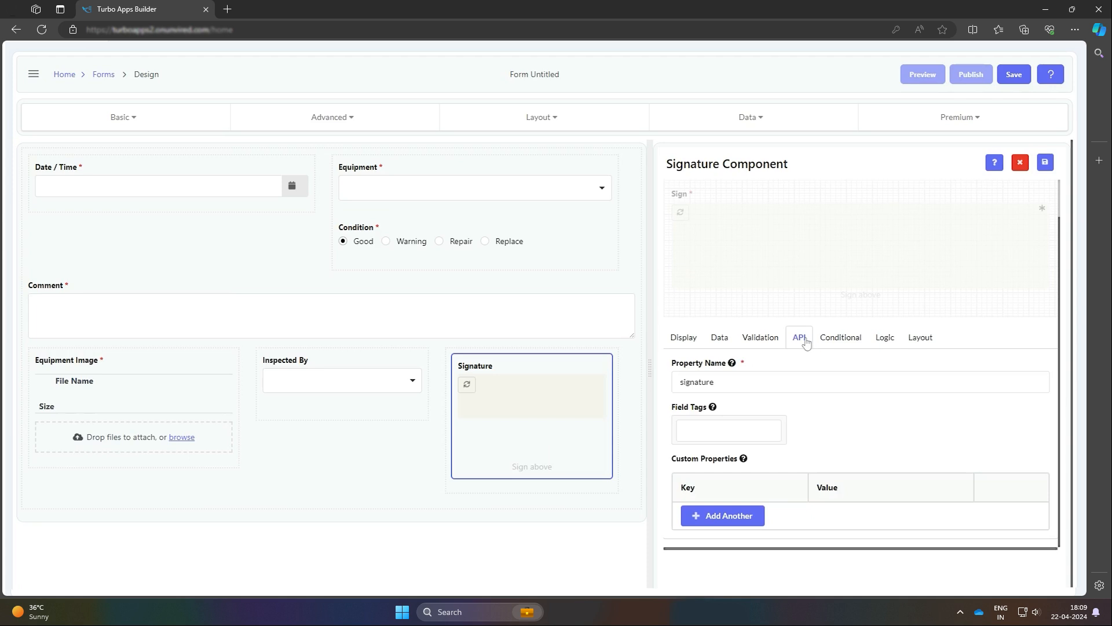
pyautogui.doubleClick(697, 382)
pyautogui.write('sign')
pyautogui.press('Tab')
pyautogui.click(1045, 162)
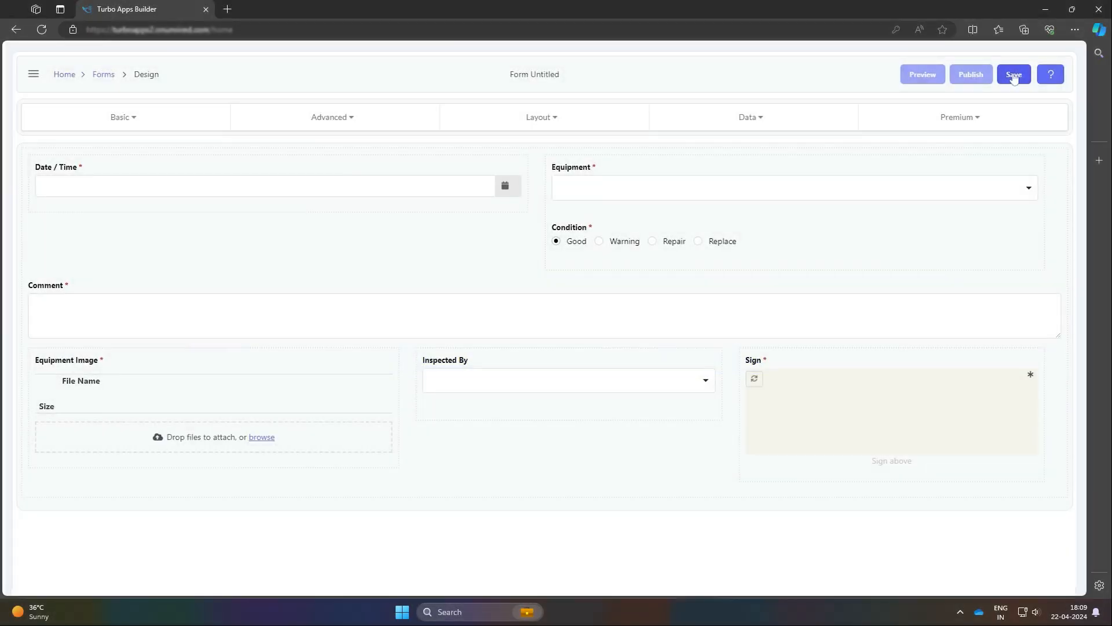
# Start saving the untitled form and choose the monitor icon with a plus sign for it
pyautogui.click(1014, 78)
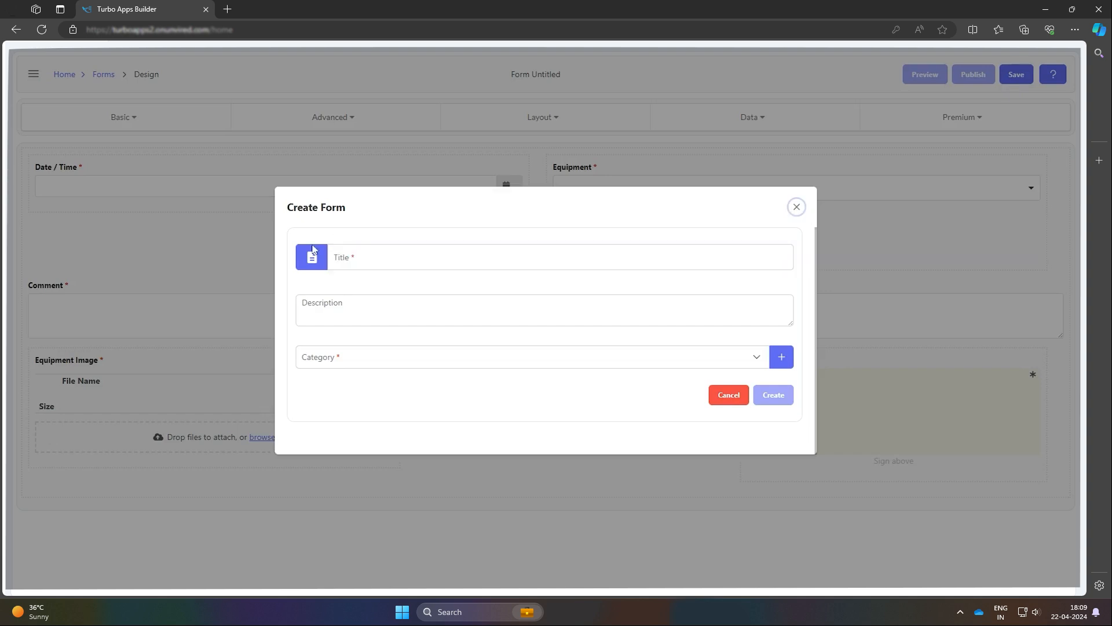
pyautogui.click(313, 256)
pyautogui.scroll(-2, 394, 433)
pyautogui.click(391, 427)
# Title the new form Inspection and give it the description "Computer Equipment inspection form"
pyautogui.write('Insp')
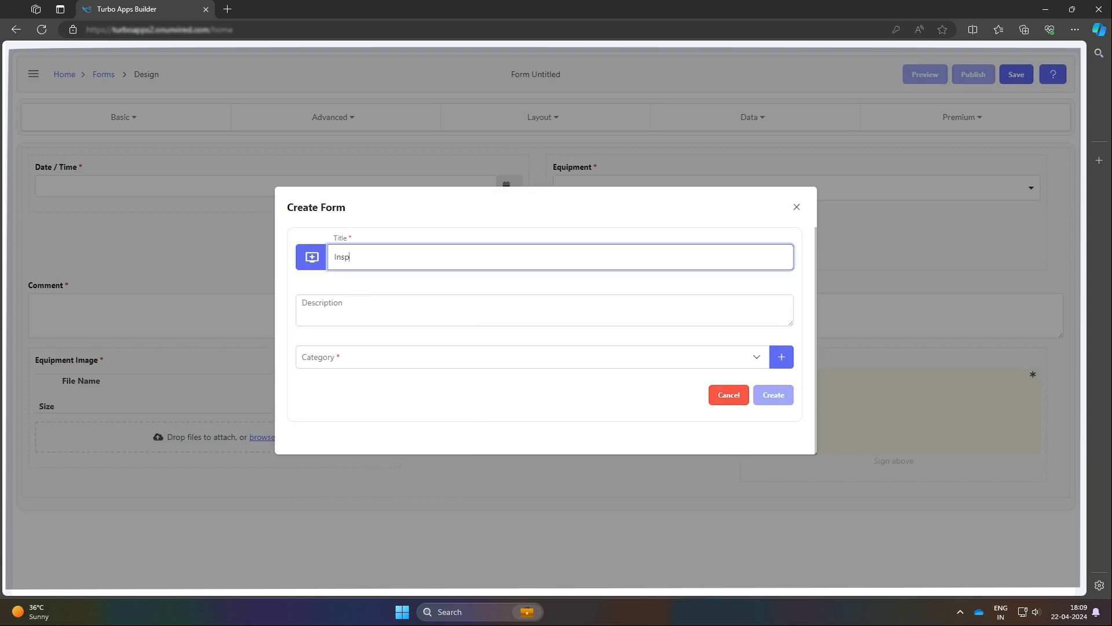
pyautogui.write('ection - Demo')
pyautogui.press('Tab')
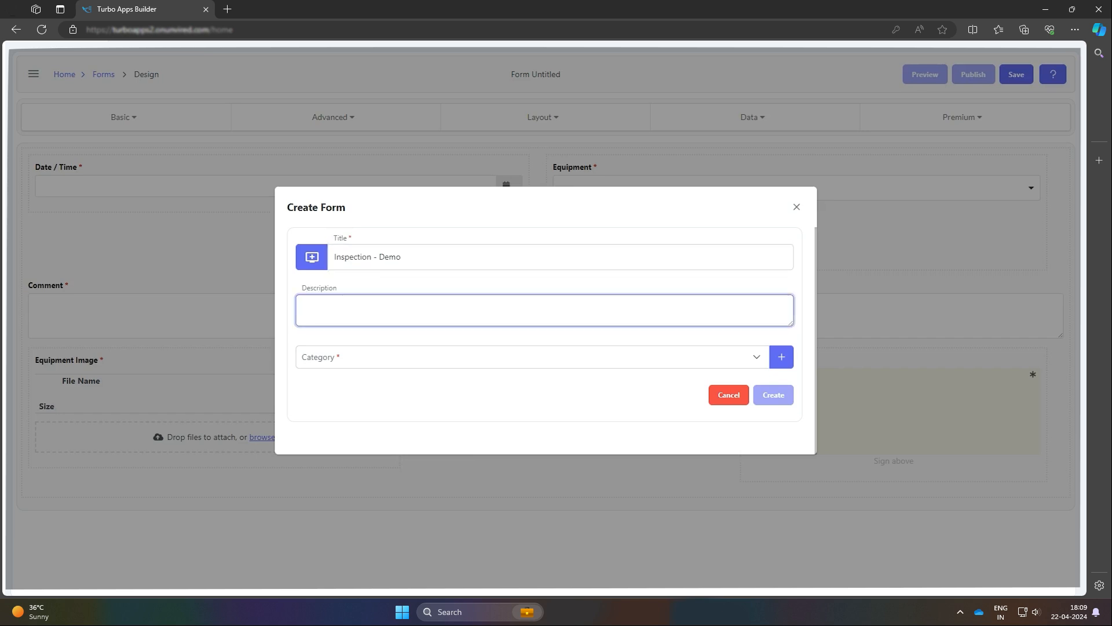
pyautogui.write('Computer Equipment inspection form')
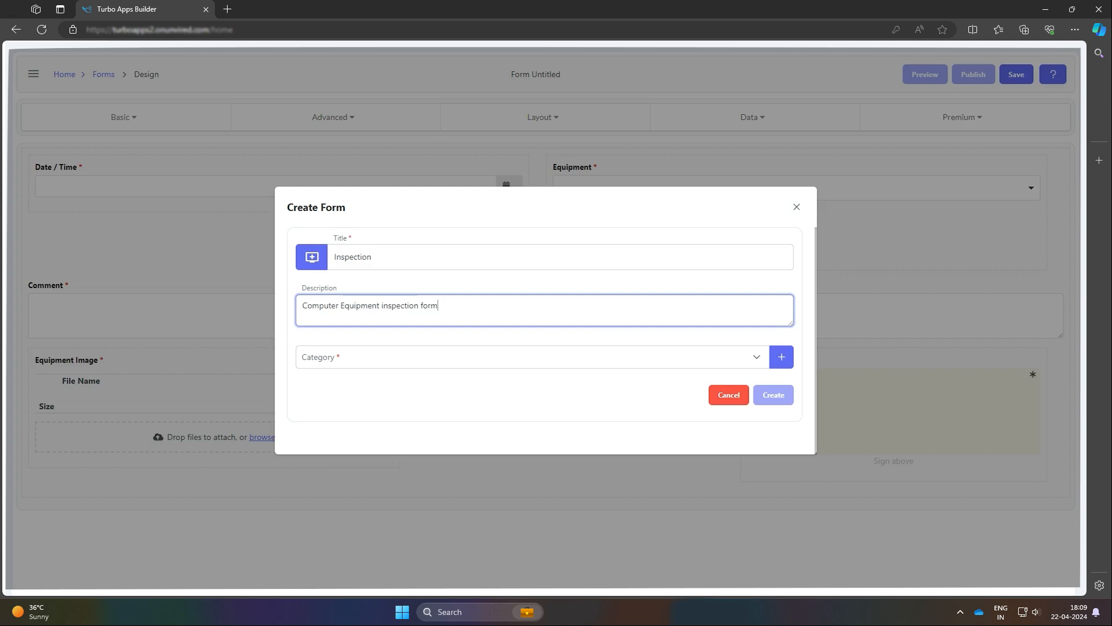
# Assign the form to Category 1 and create it
pyautogui.click(604, 364)
pyautogui.click(452, 471)
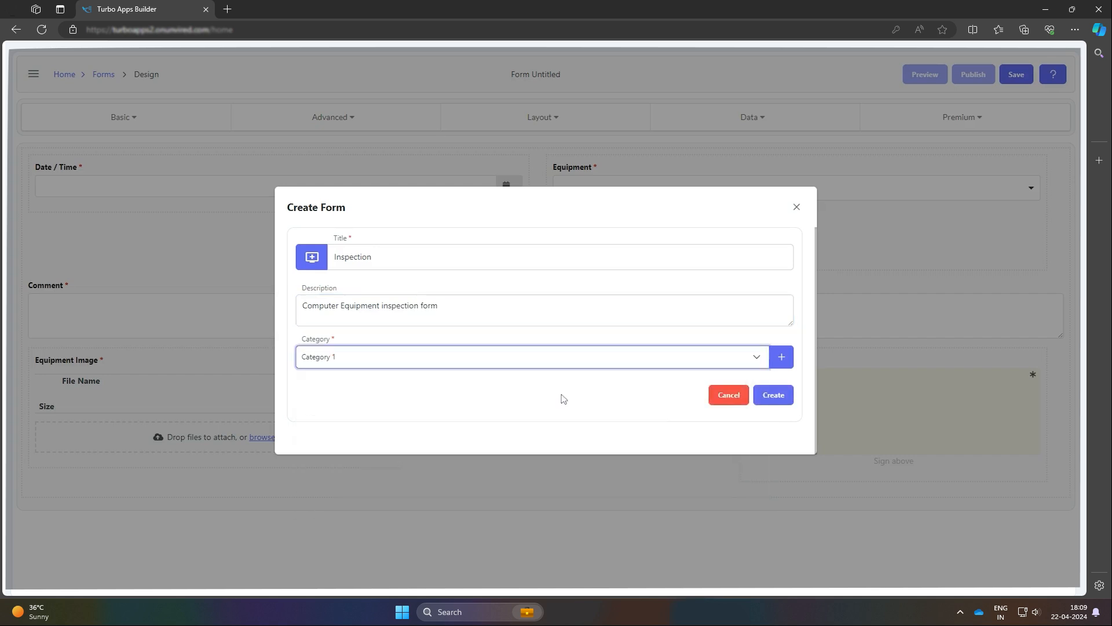
pyautogui.click(637, 362)
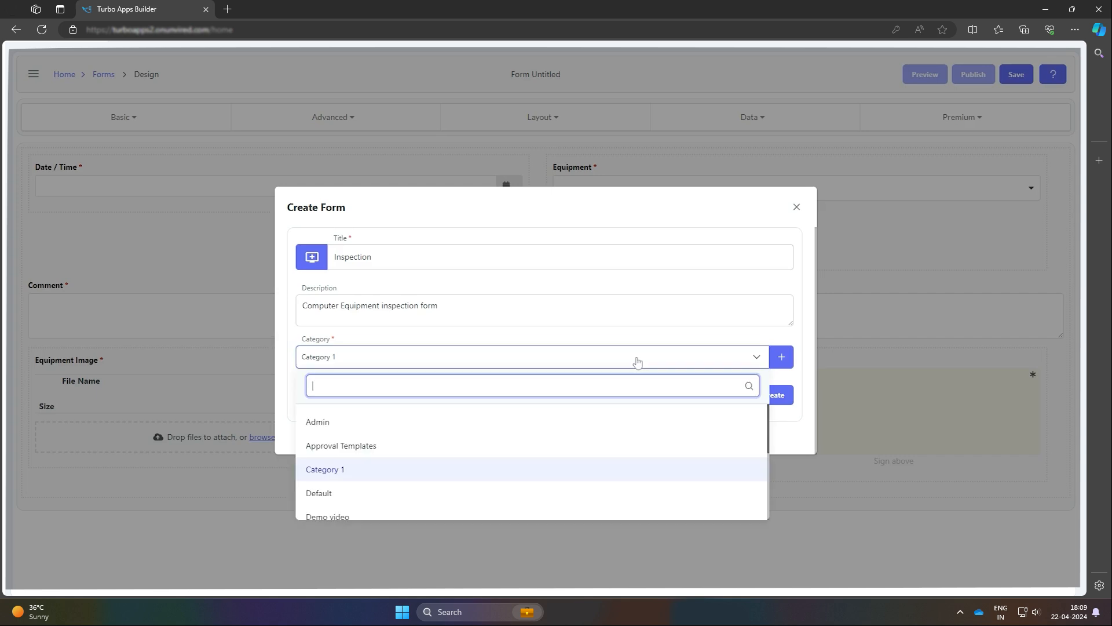
pyautogui.click(1023, 330)
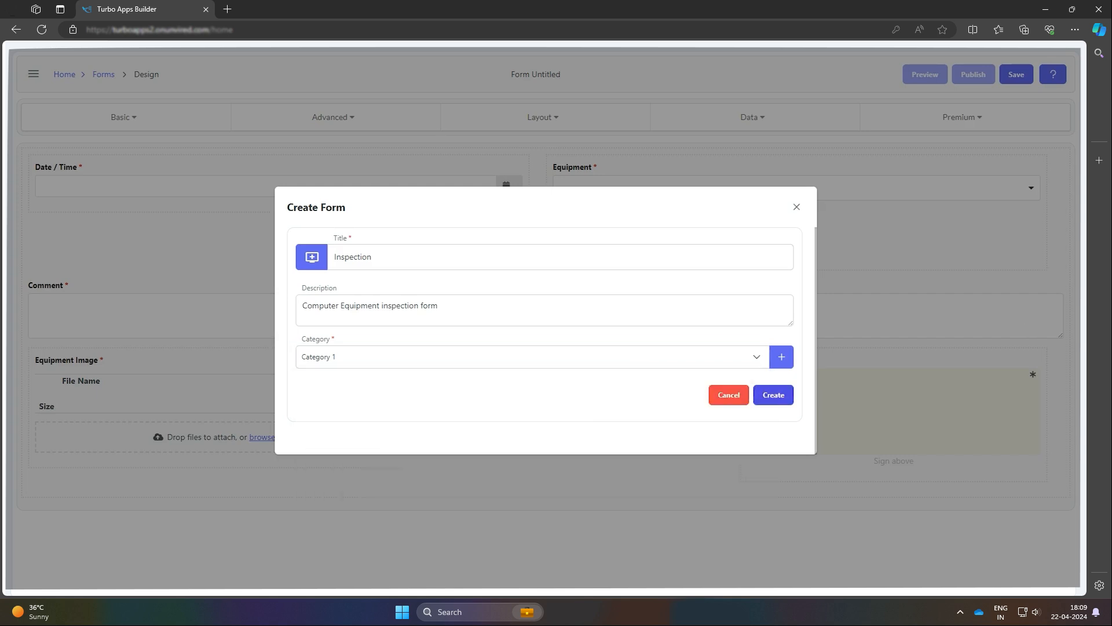
pyautogui.click(770, 397)
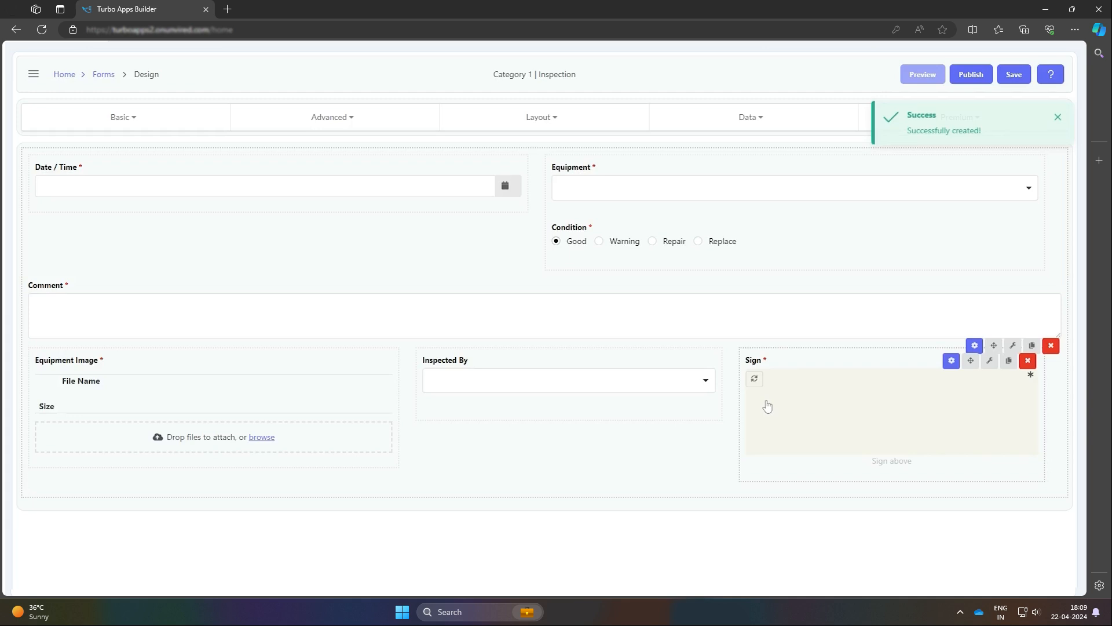